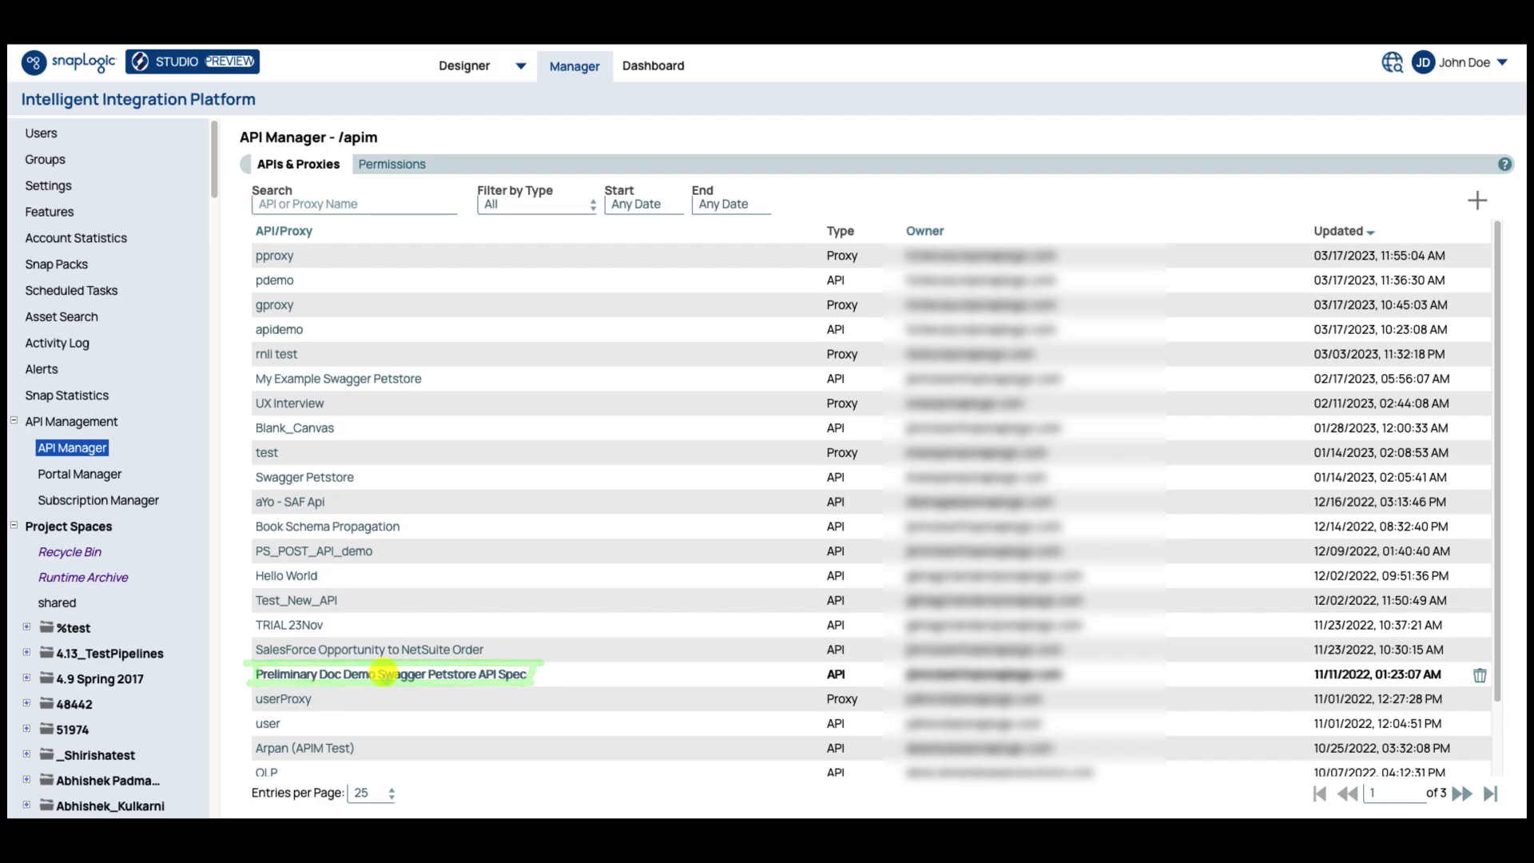
- Open version 3.1.1 of the Preliminary Doc Demo Swagger Petstore API Spec API
left_click(383, 673)
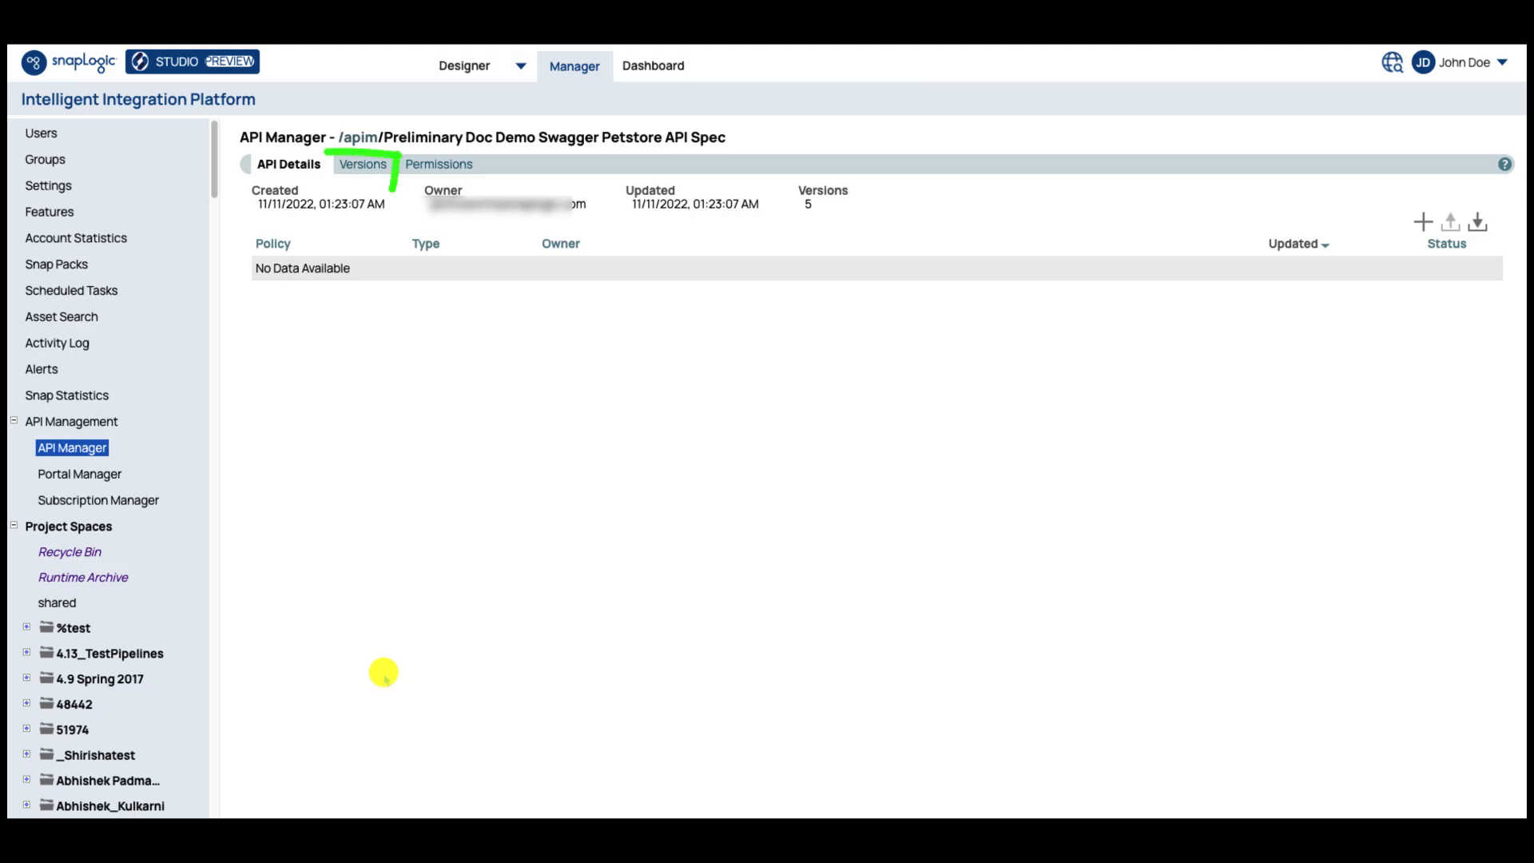
left_click(345, 163)
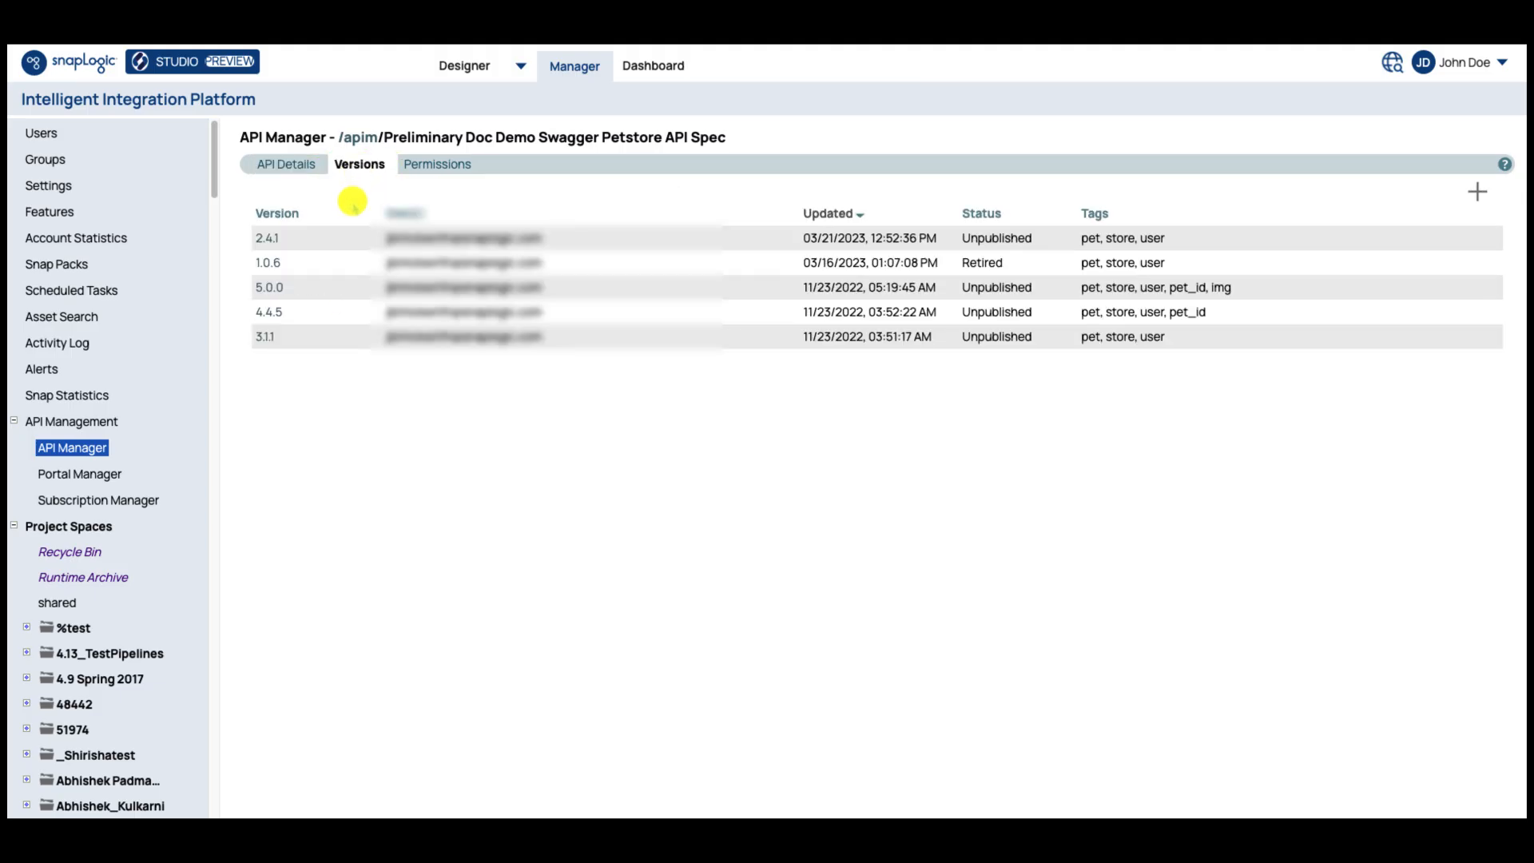
left_click(266, 337)
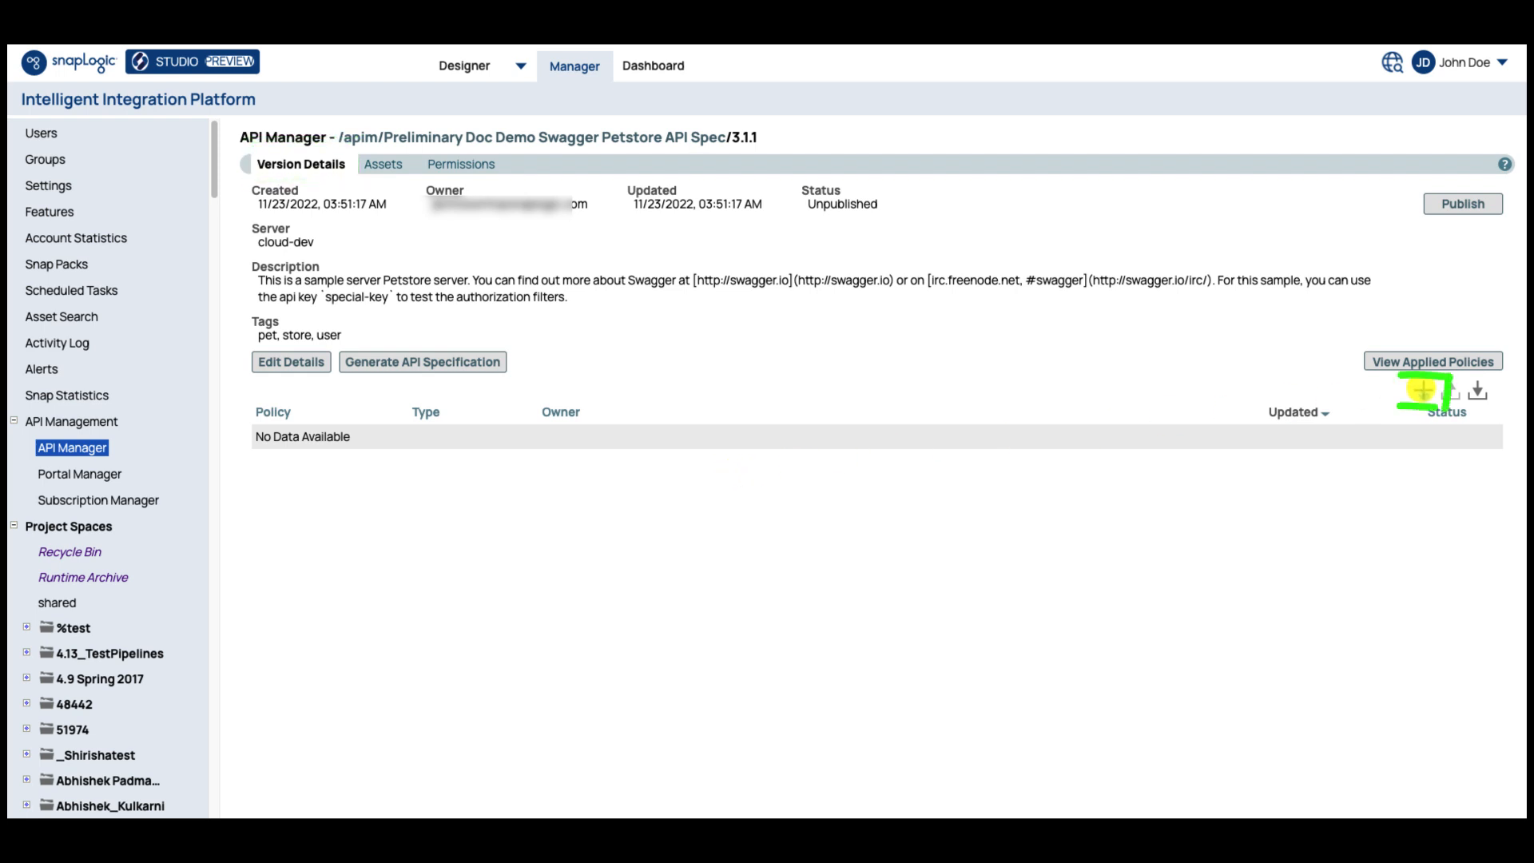
- Start adding a Request Size Limit policy to API version 3.1.1
left_click(1422, 390)
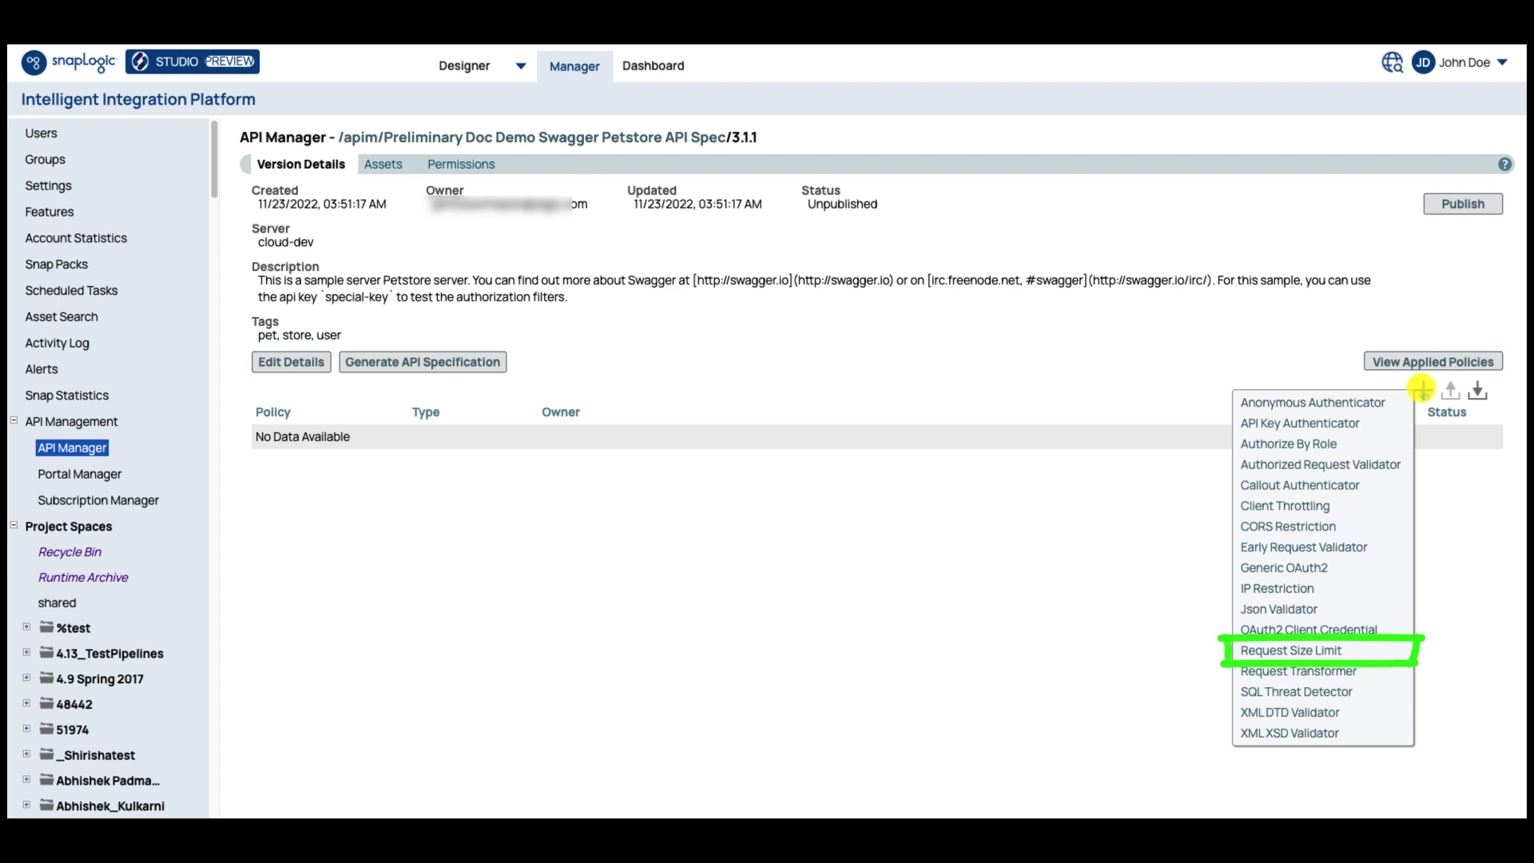
key("Down")
key("Down")
key("Down")
key("Down")
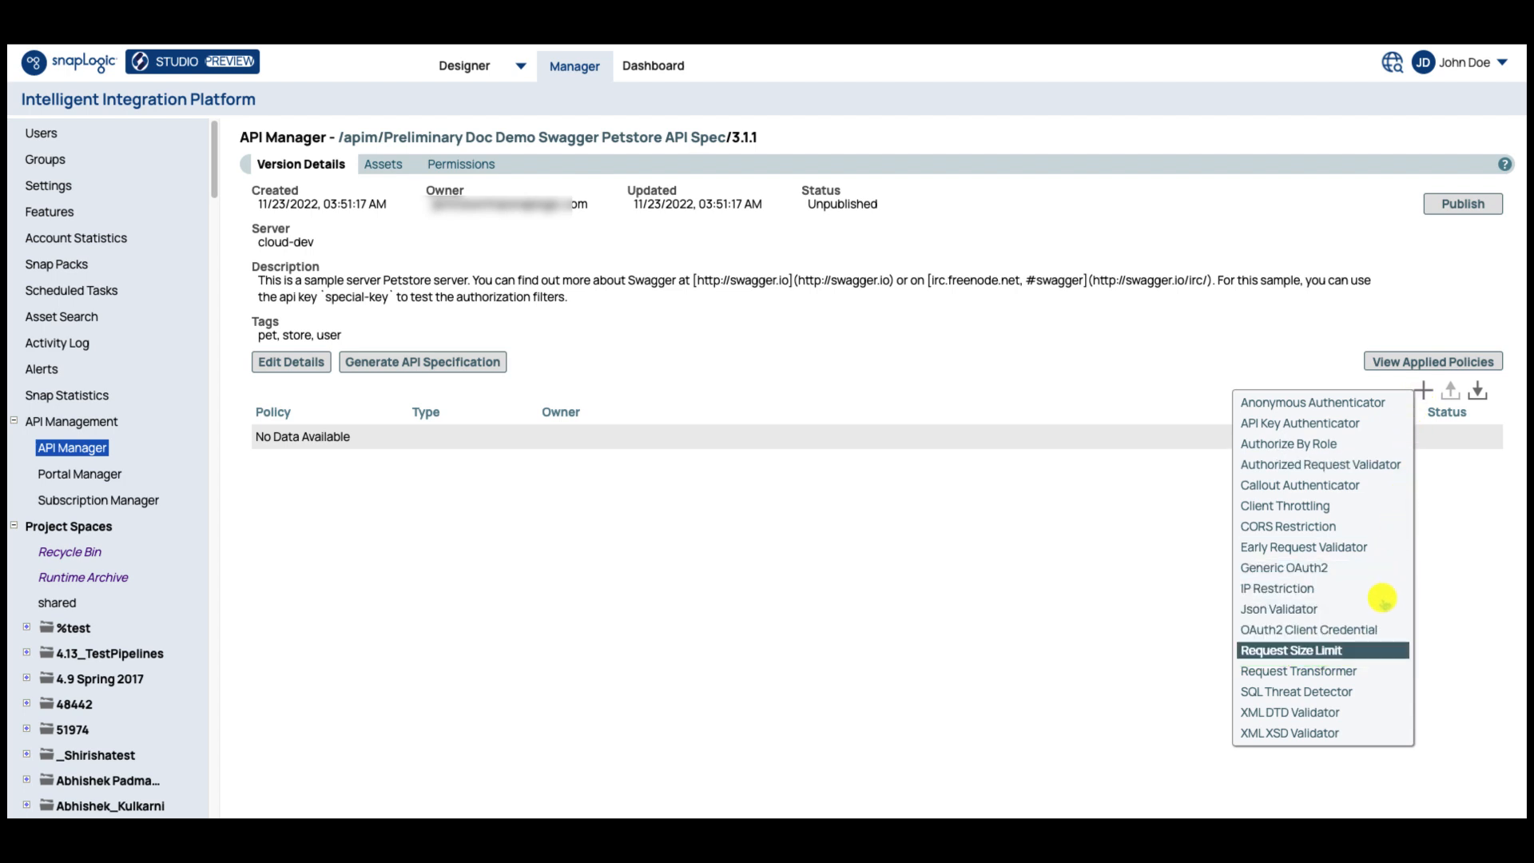
left_click(1373, 649)
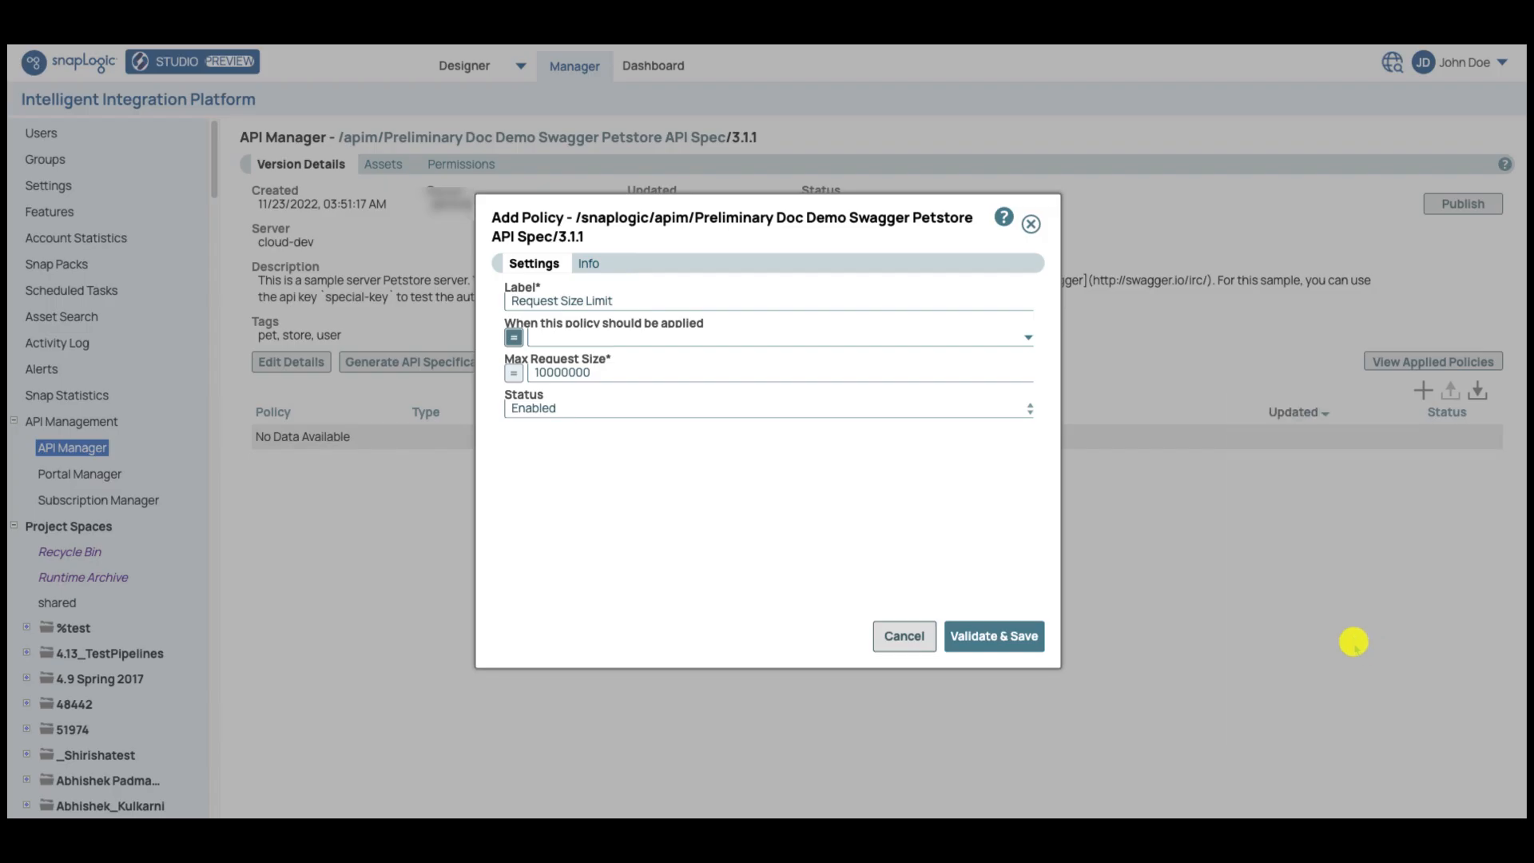
- Set the condition for applying the policy to request.method == 'POST'
left_click(1028, 336)
scroll(805, 701, "down", 20)
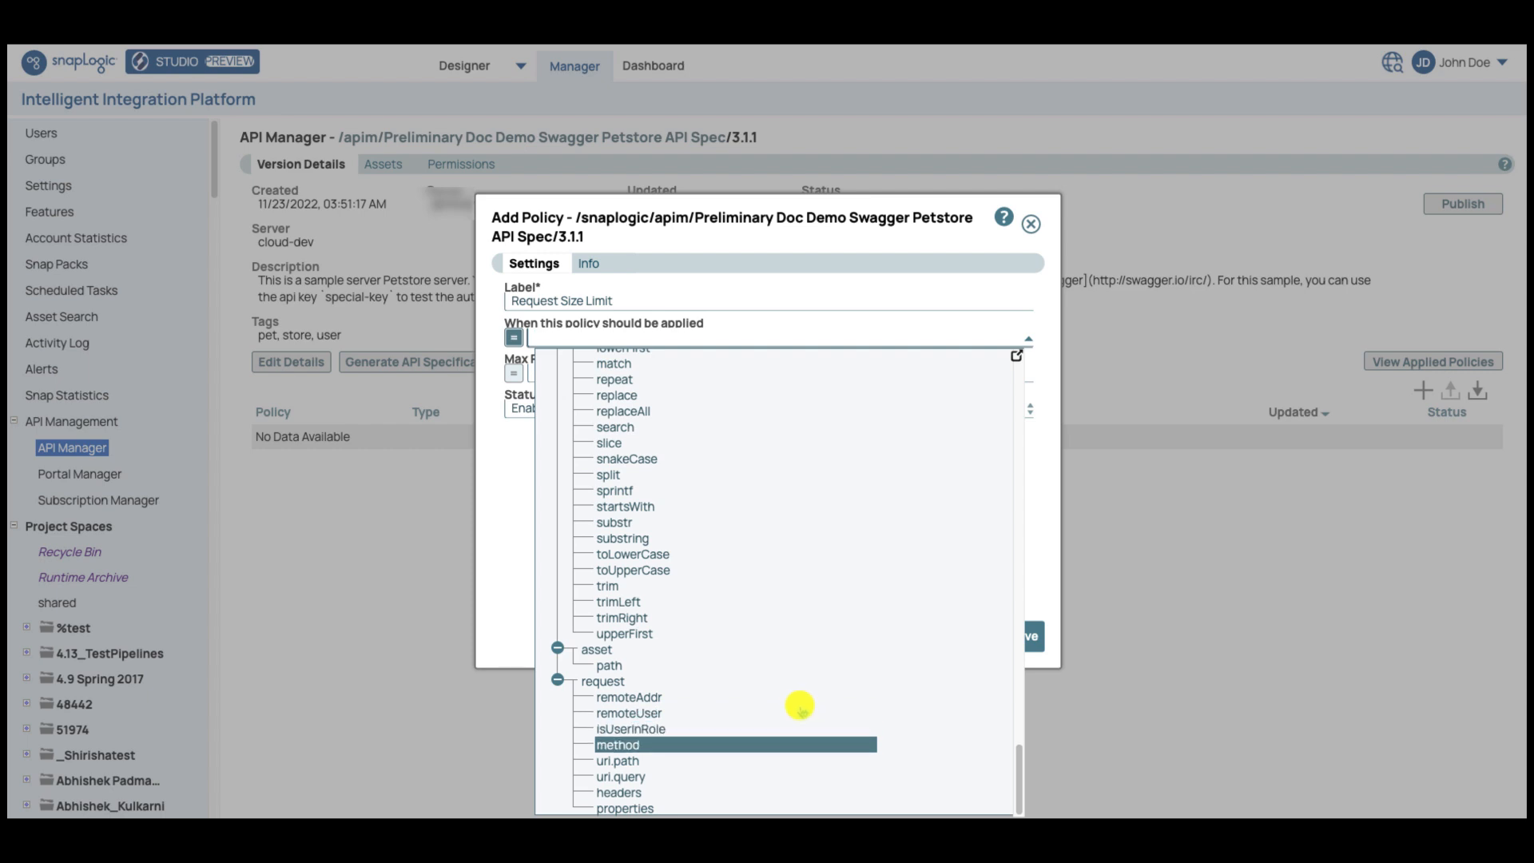
left_click(735, 745)
type("==")
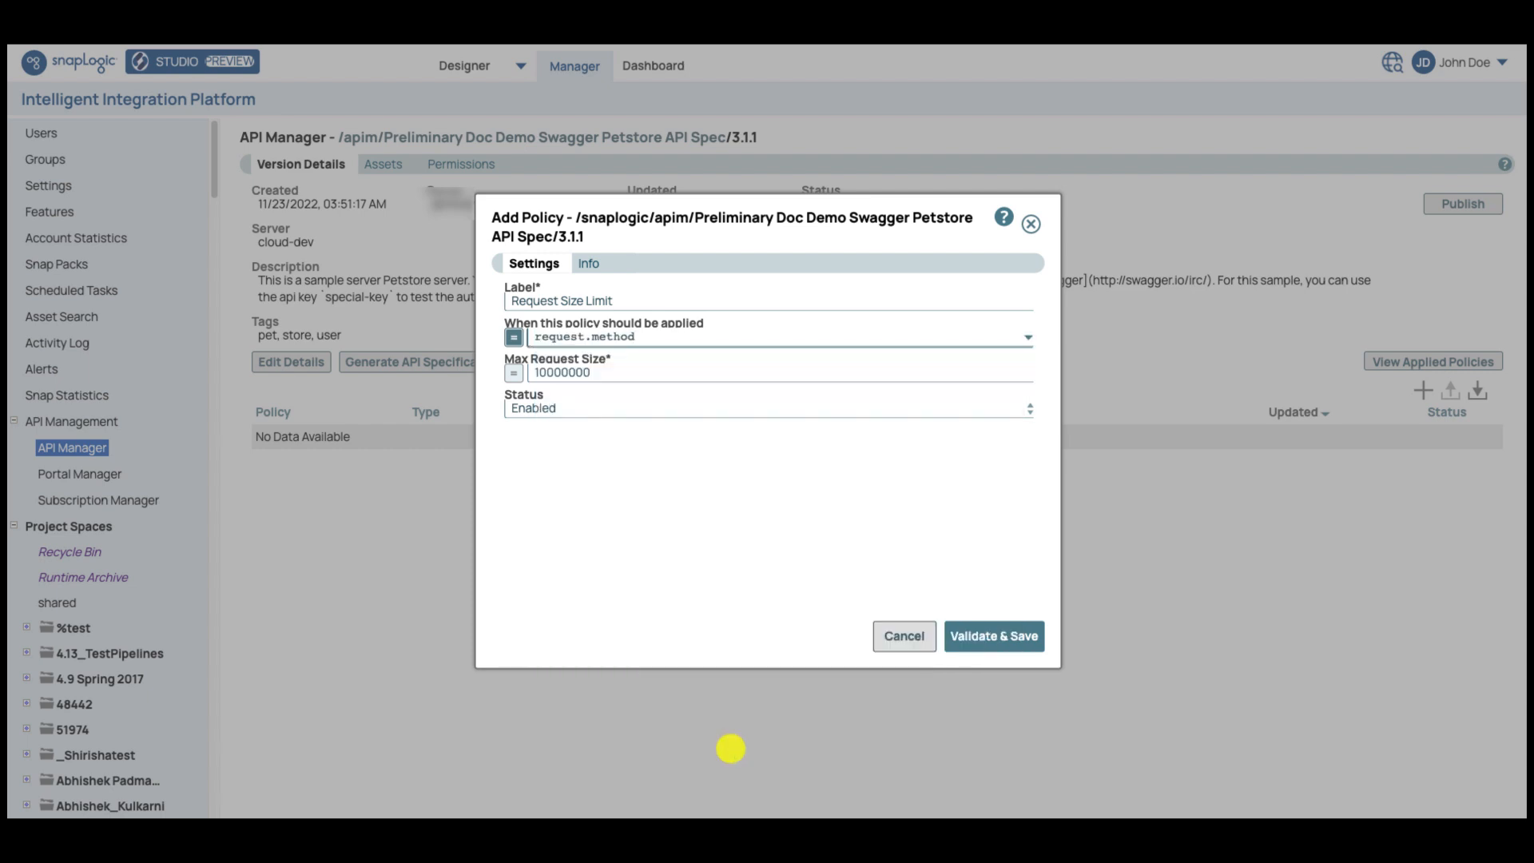
type(" 'POST")
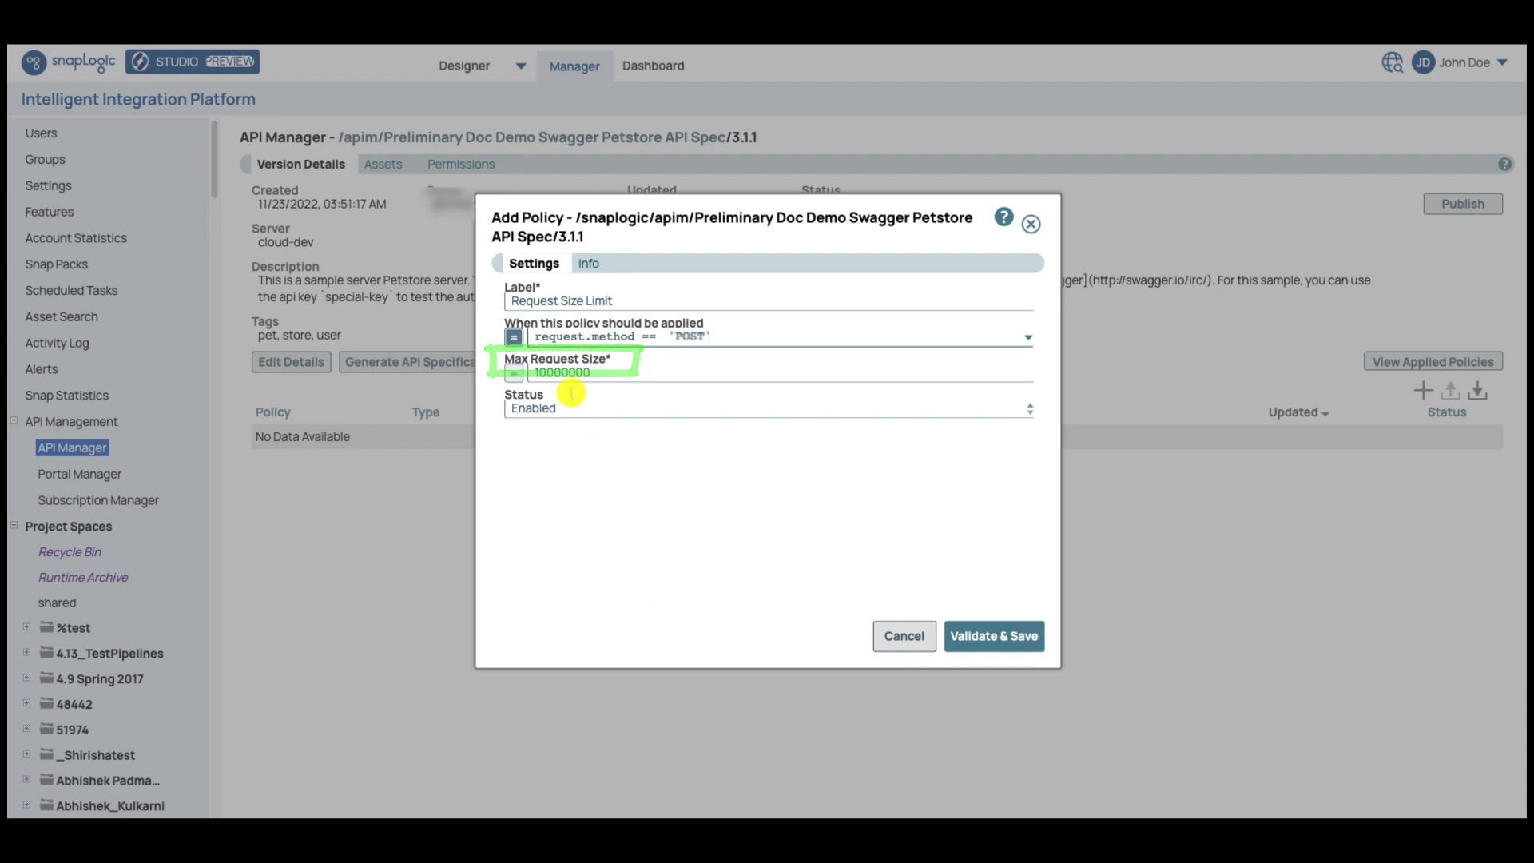
- Set the policy's Max Request Size to 2000, then validate and save the policy
left_click_drag(568, 373, 529, 374)
type("2000")
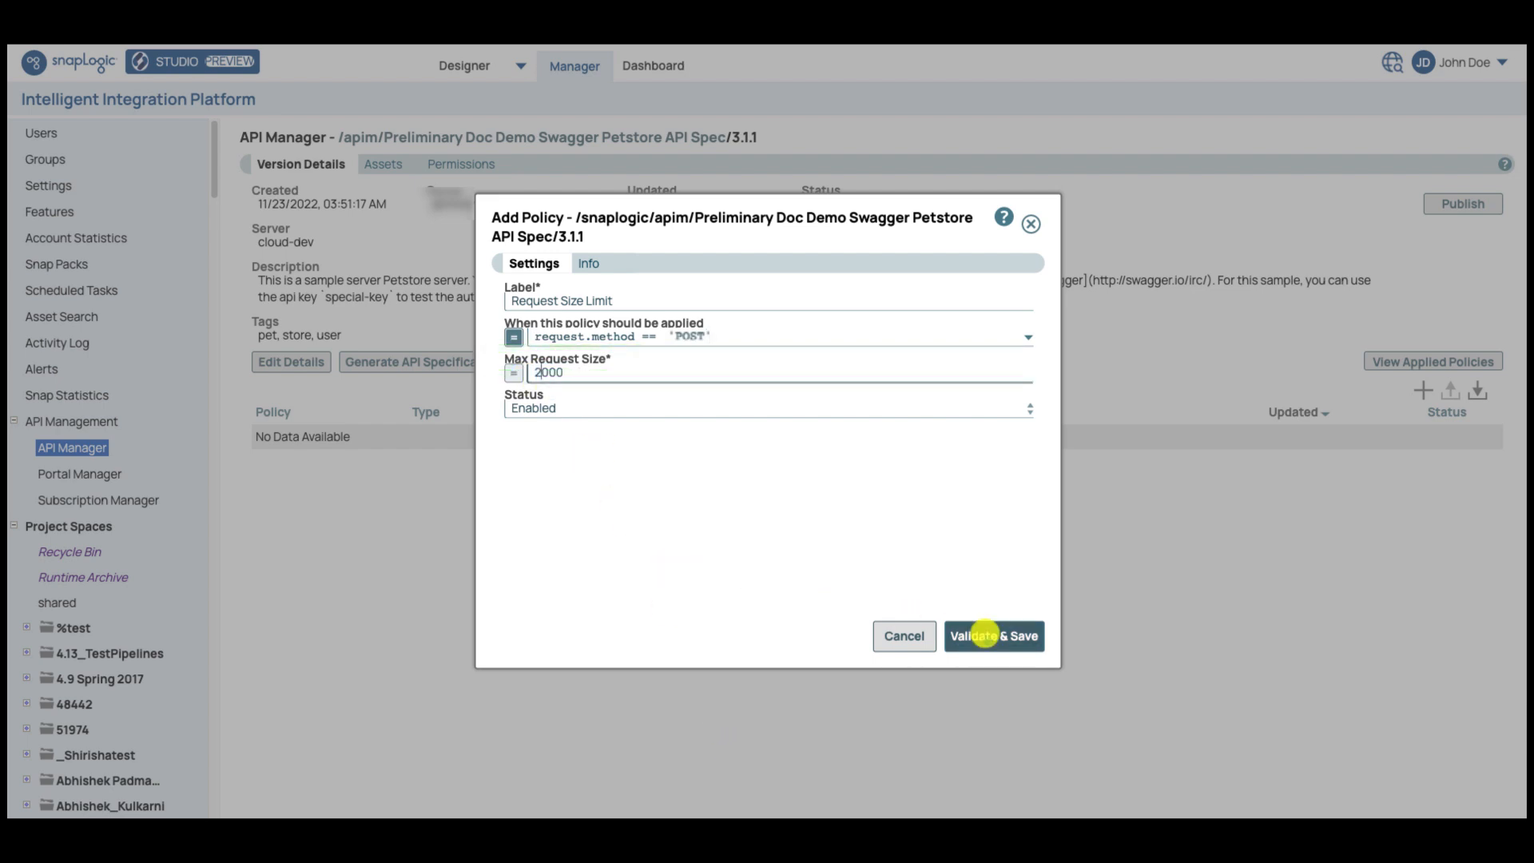
left_click(985, 635)
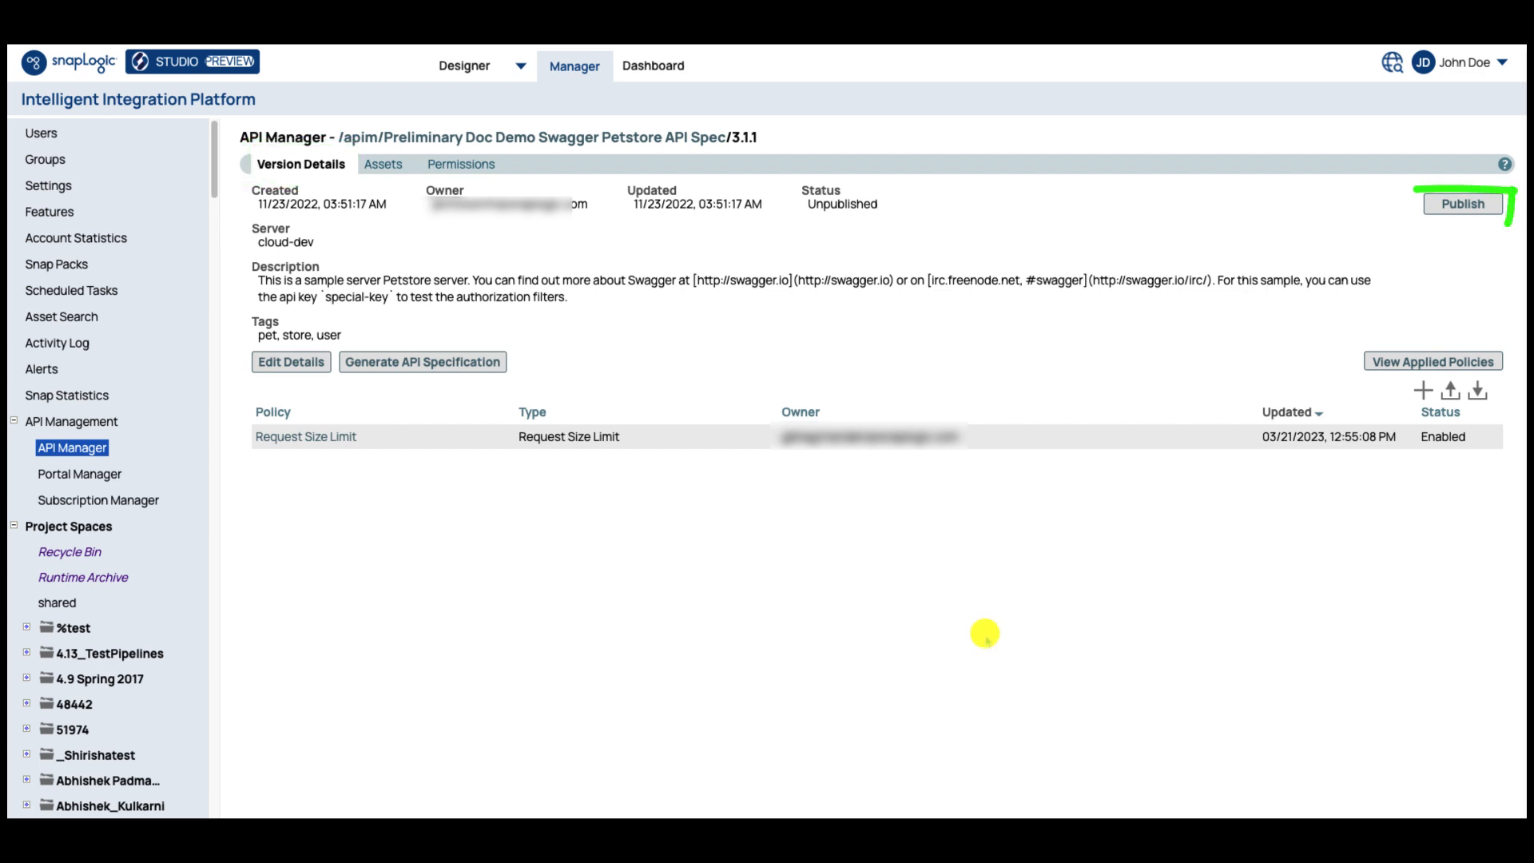
- Start publishing the API version, using Preliminary Doc Demo Swagger Petstore API Spec-3.1.1.json from the version as its documentation
left_click(1463, 204)
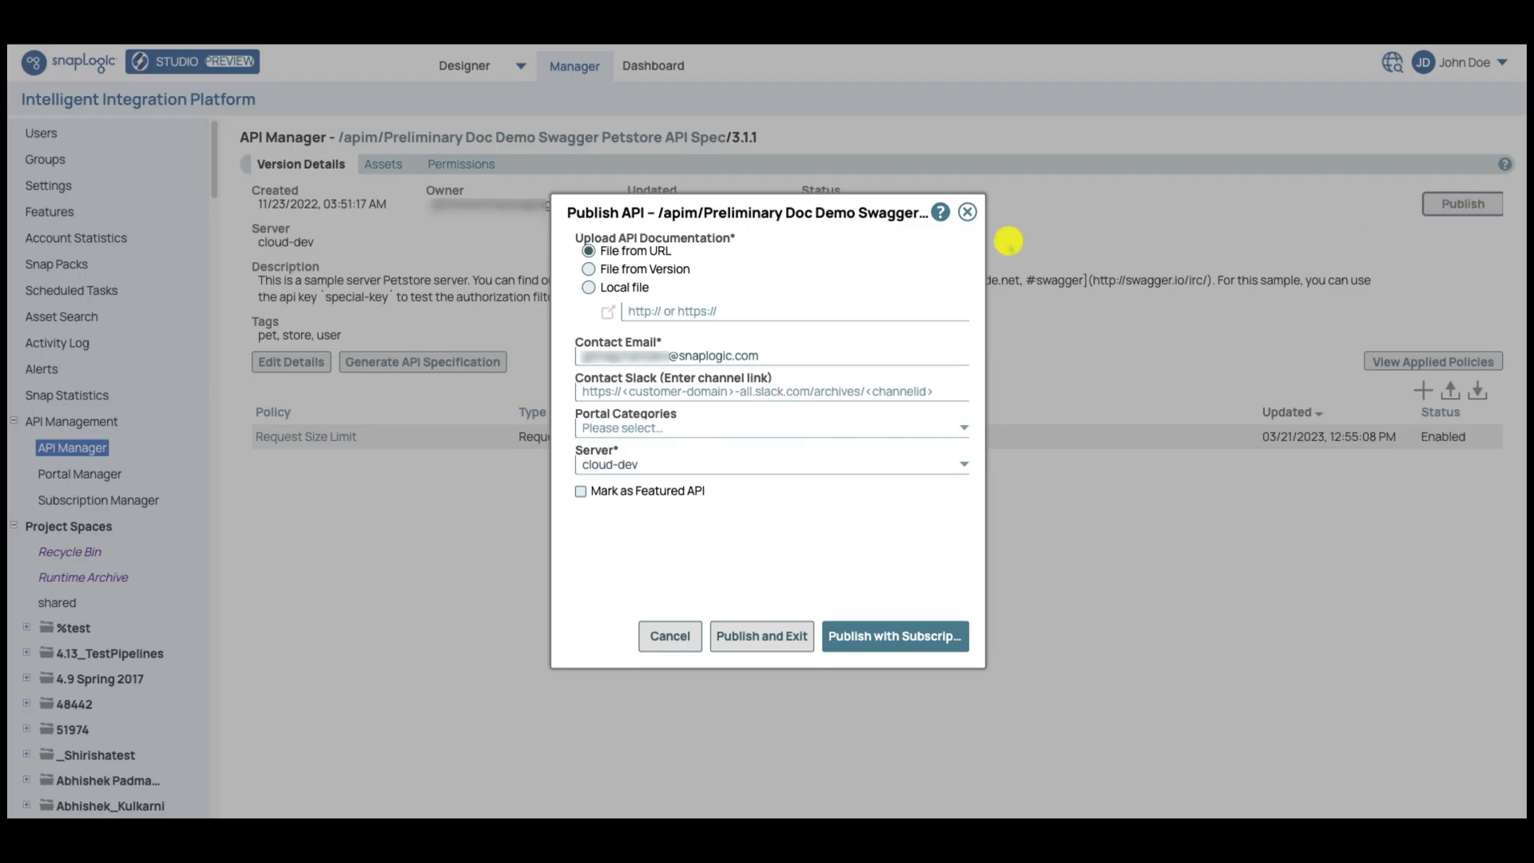
left_click(588, 269)
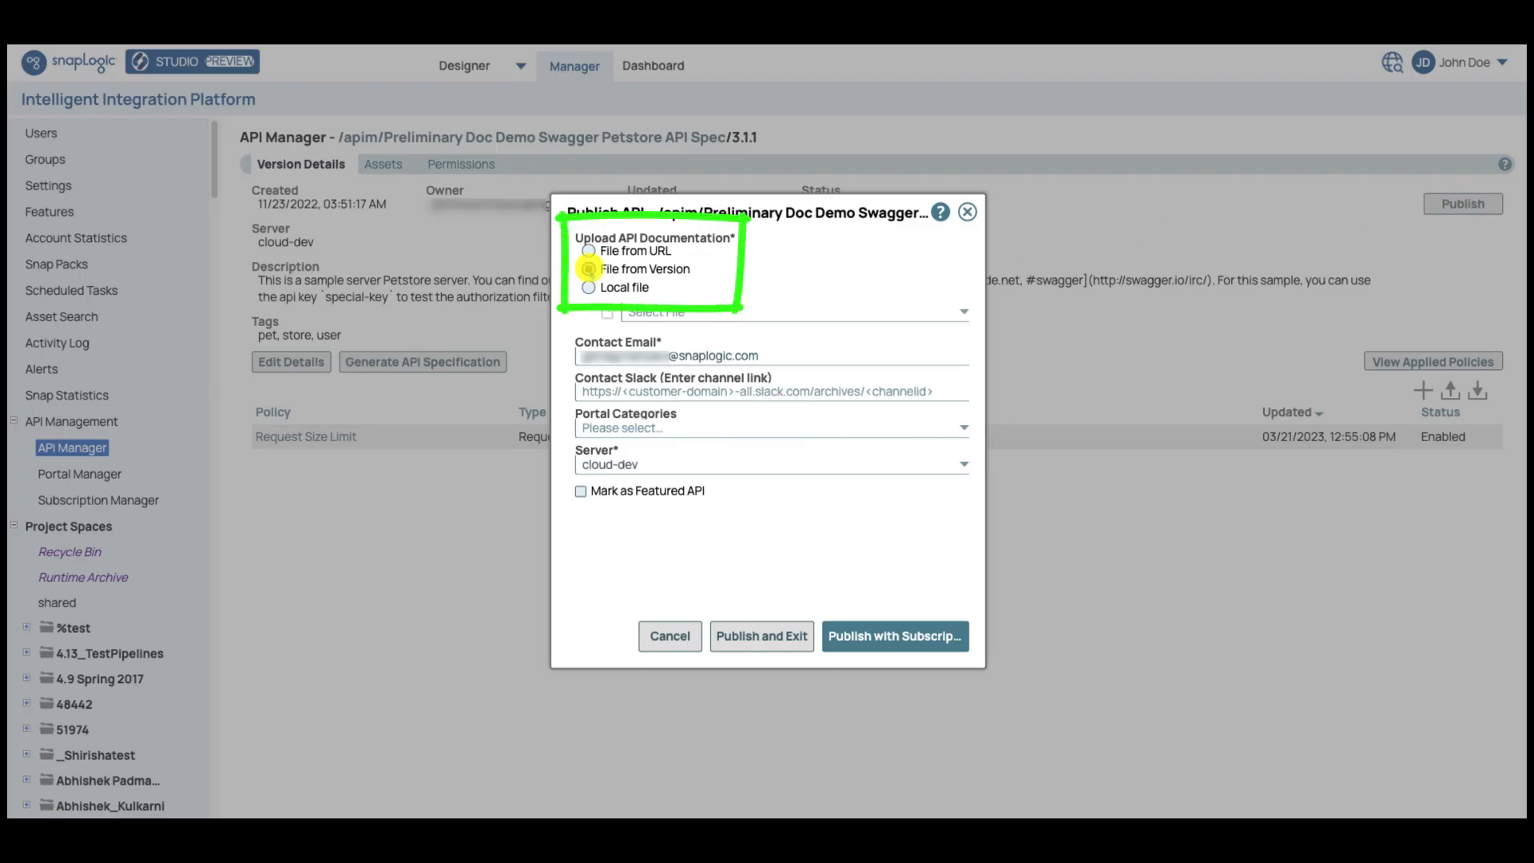
left_click(961, 312)
left_click(931, 336)
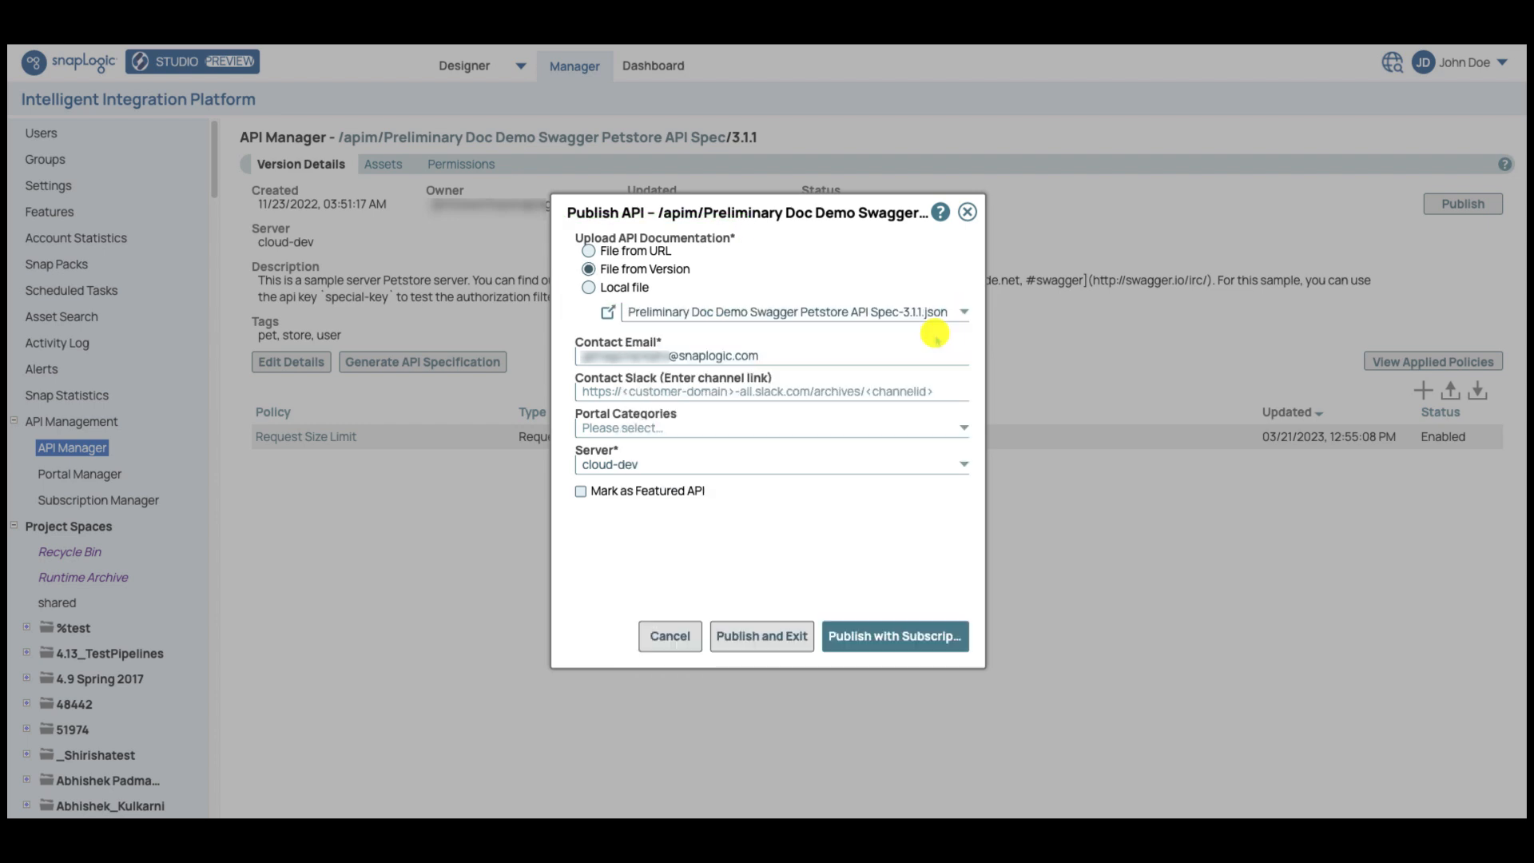
- Assign the api portal category and publish the API version without subscriptions
left_click(962, 423)
left_click(615, 470)
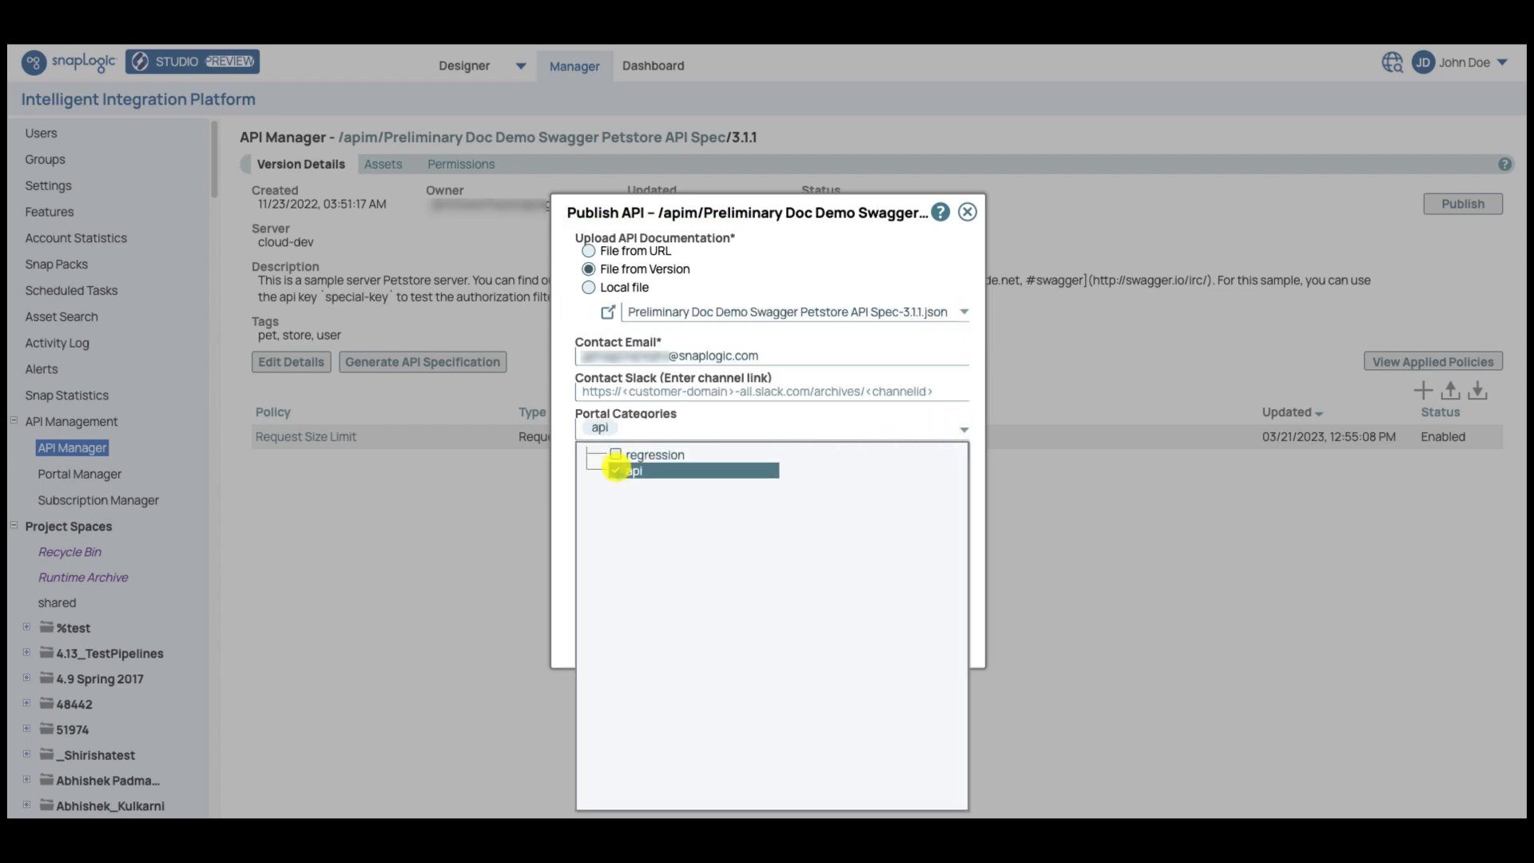
left_click(560, 499)
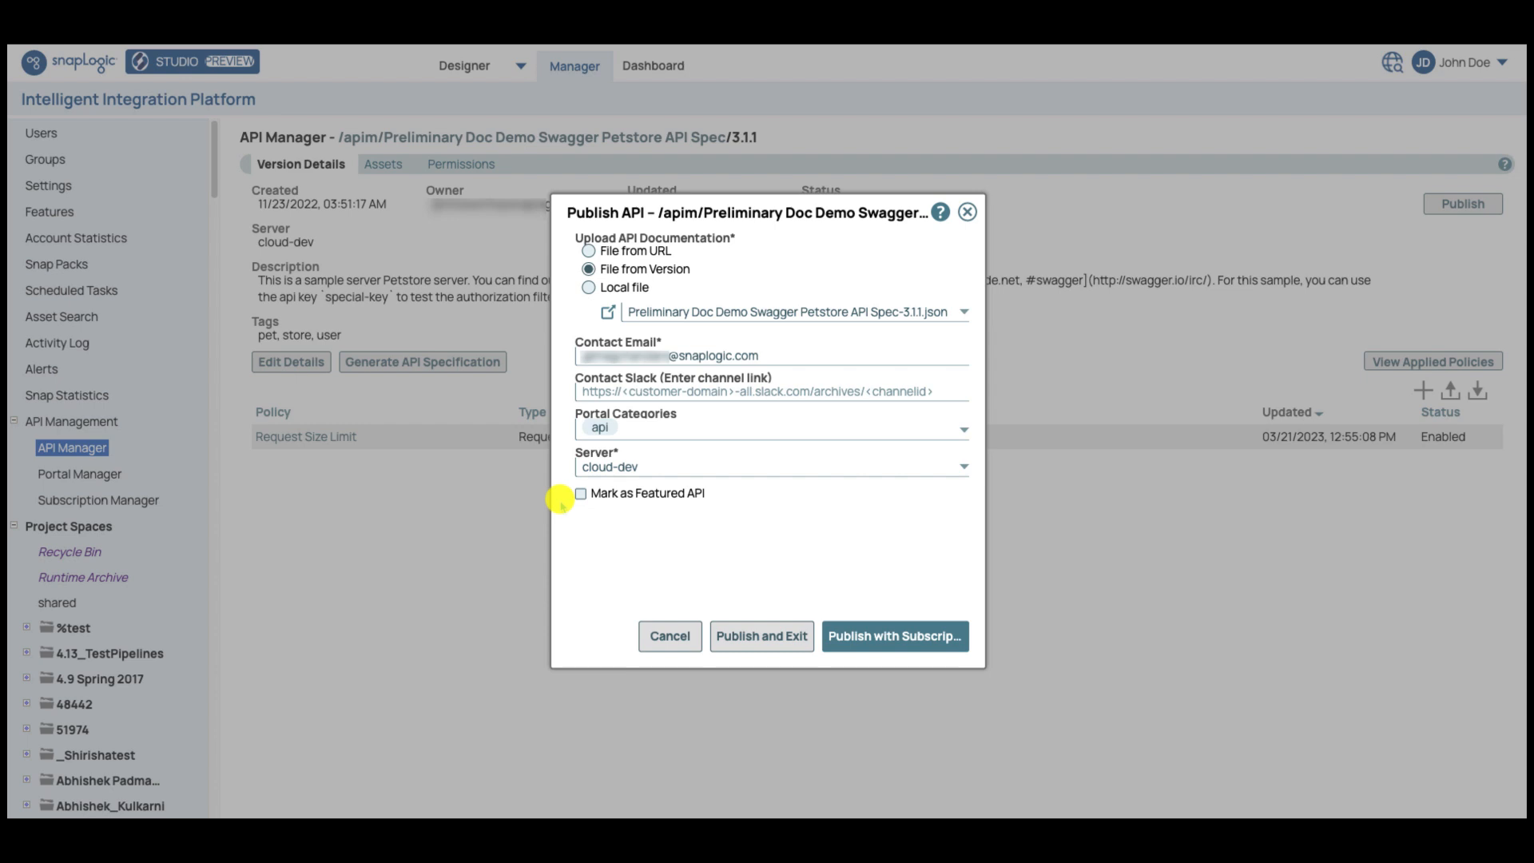
left_click(759, 630)
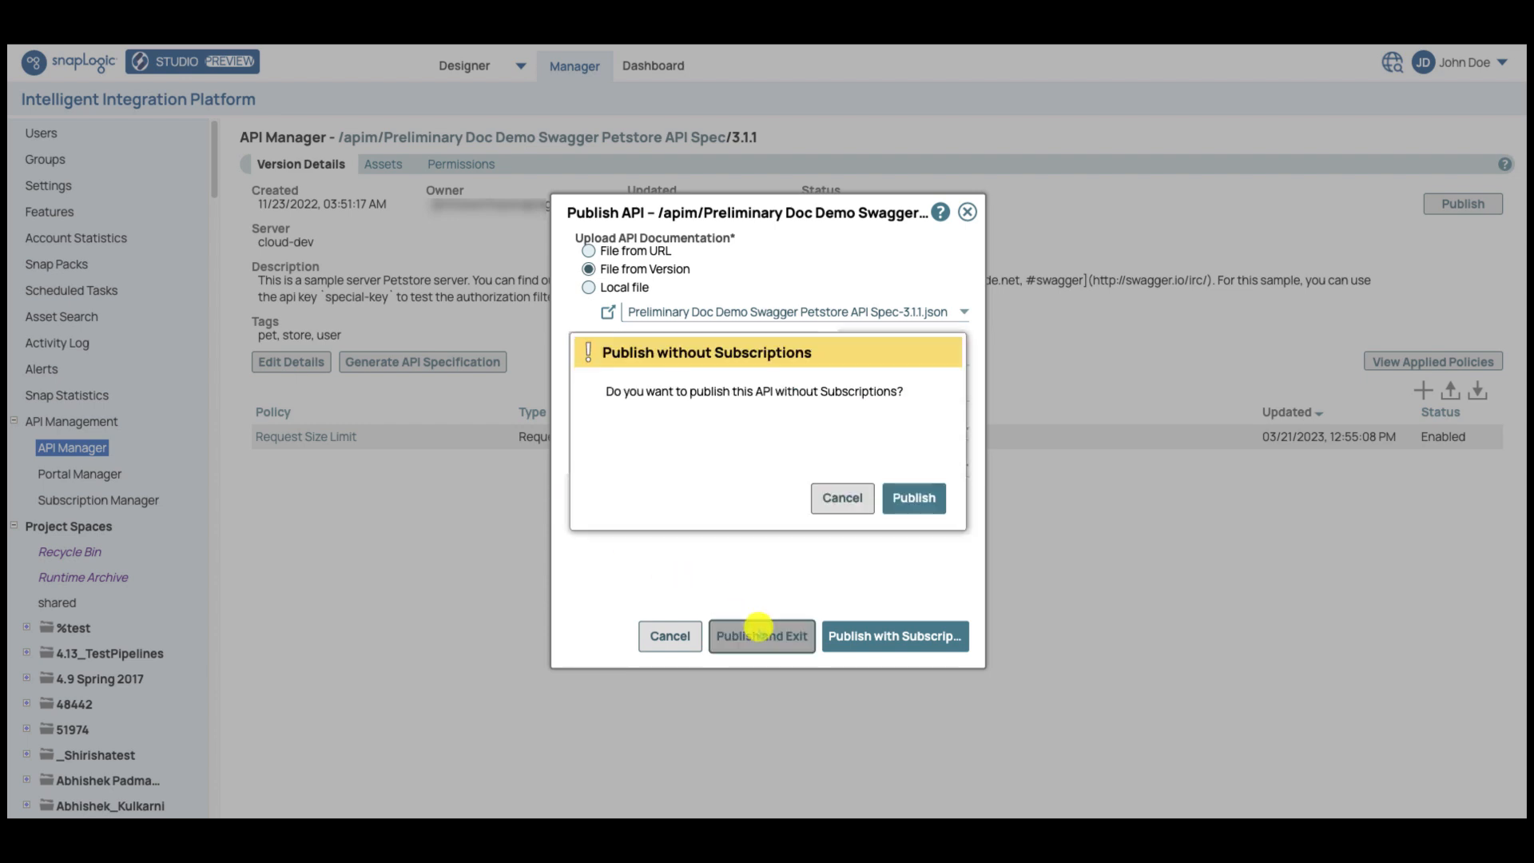
left_click(912, 496)
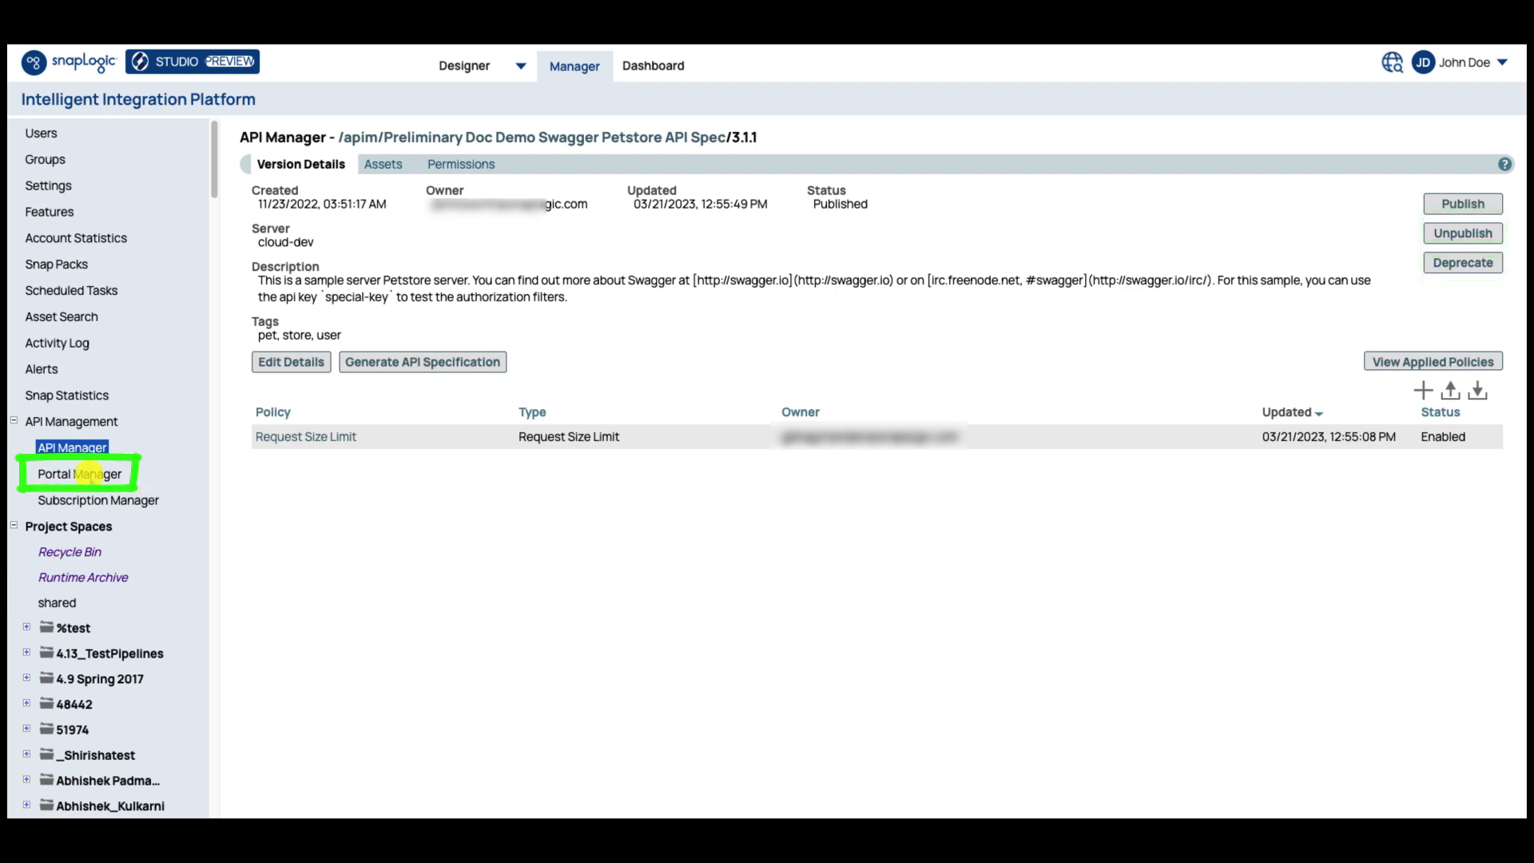
- Open the developer portal from Portal Manager and review the published Swagger Petstore 3.1.1 API's documentation and endpoints in the catalog
left_click(88, 474)
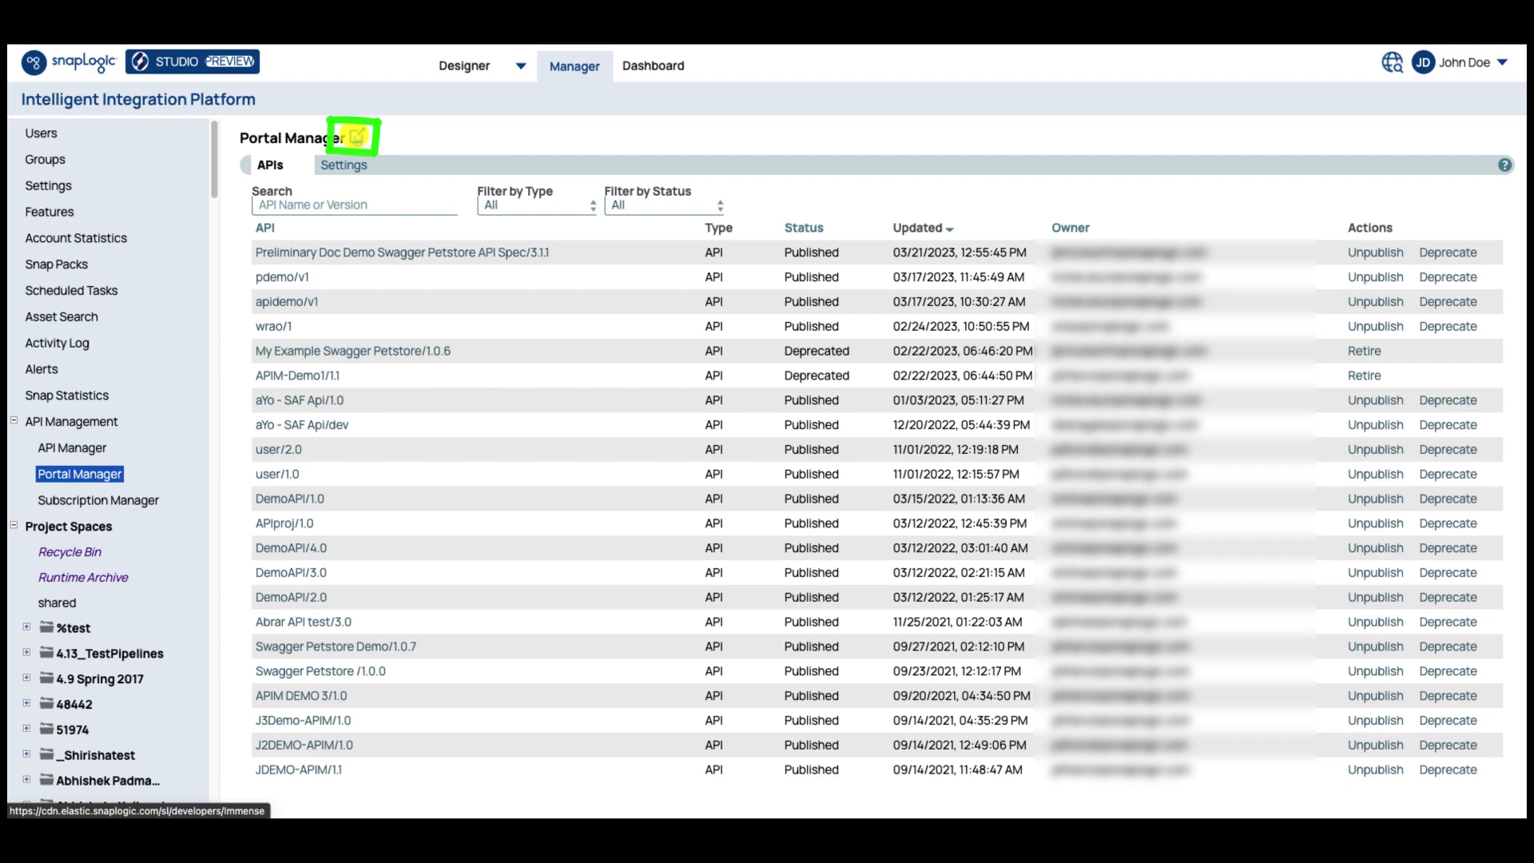
left_click(356, 135)
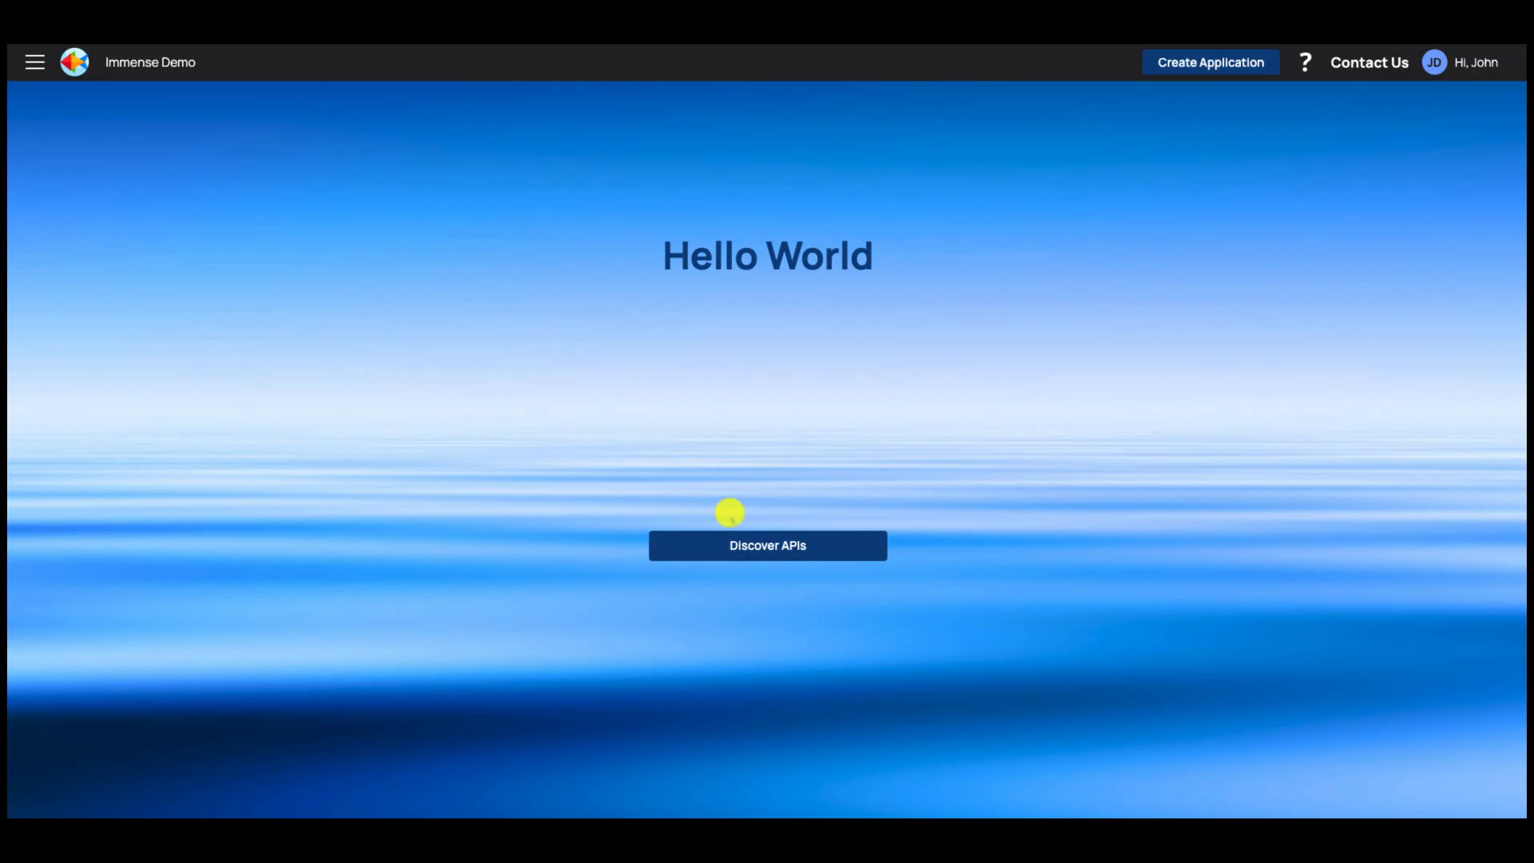
left_click(757, 542)
left_click(218, 224)
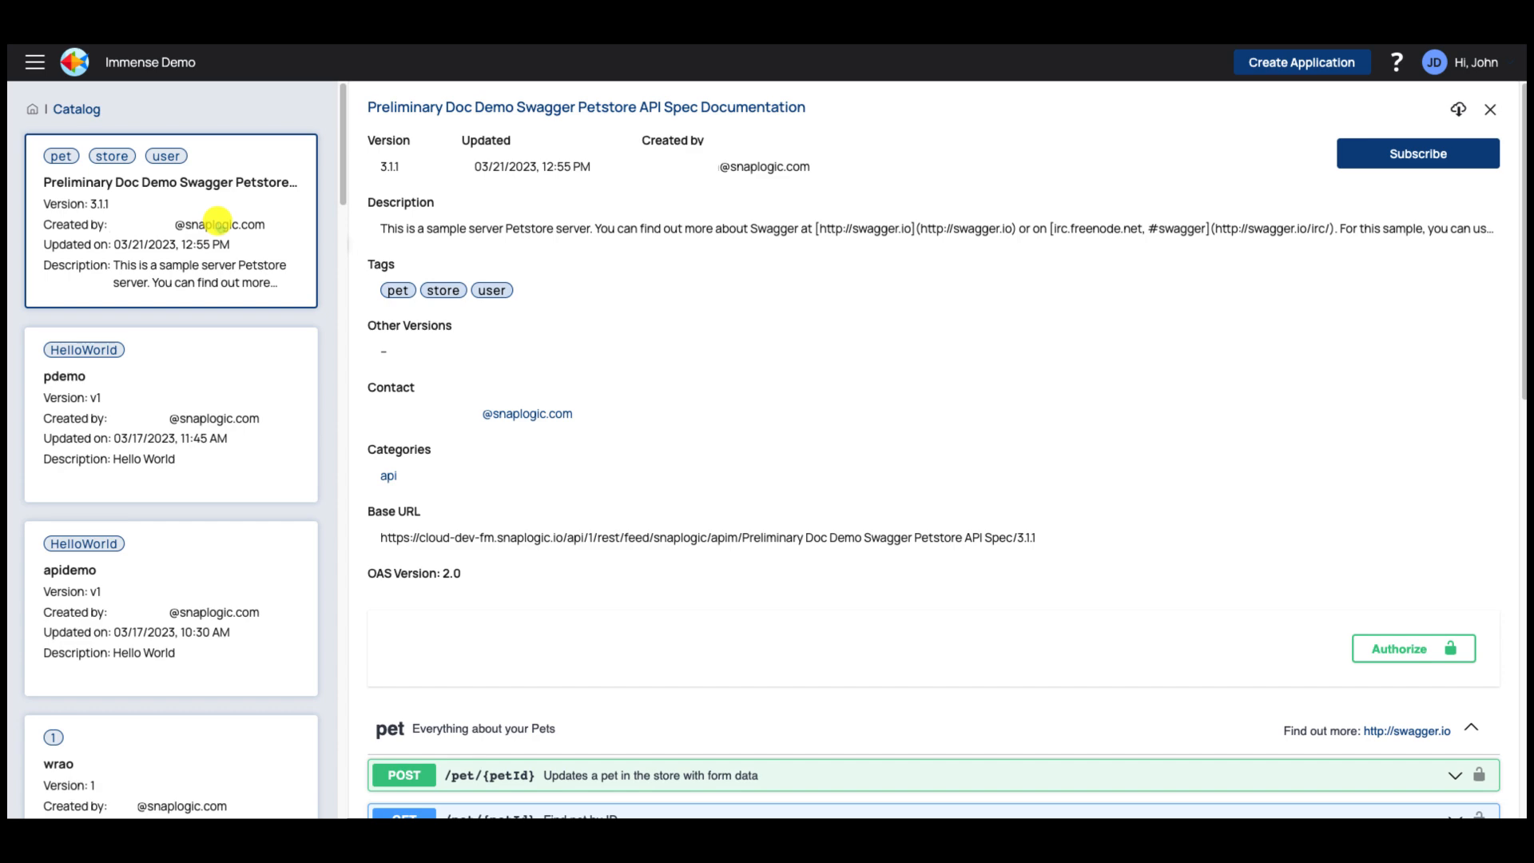
scroll(740, 466, "down", 10)
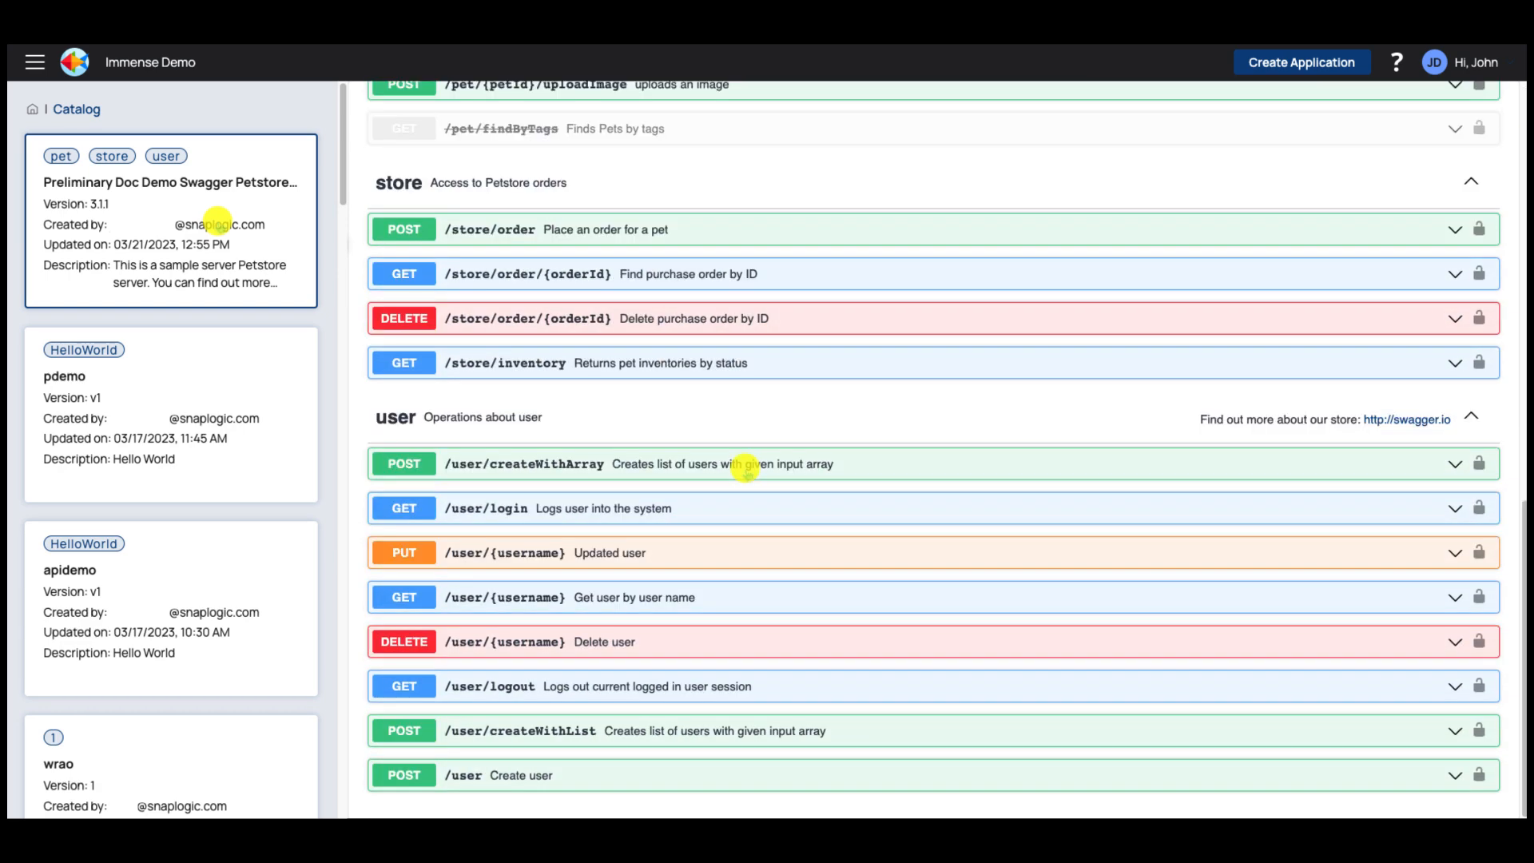
scroll(744, 469, "up", 10)
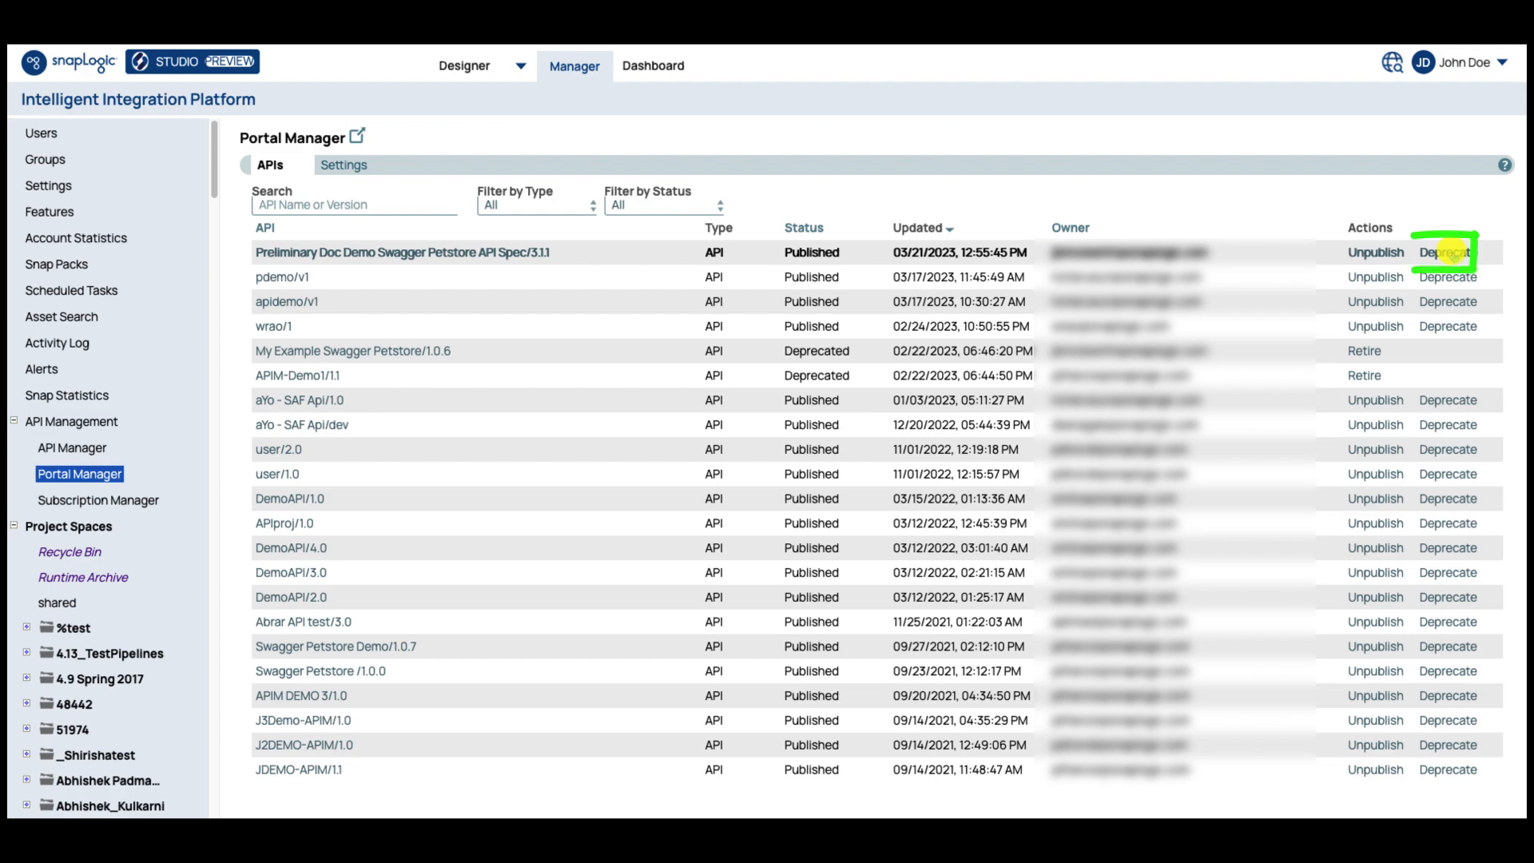
- Deprecate Preliminary Doc Demo Swagger Petstore API Spec/3.1.1 with the message "To be retired in 2024"
left_click(1448, 253)
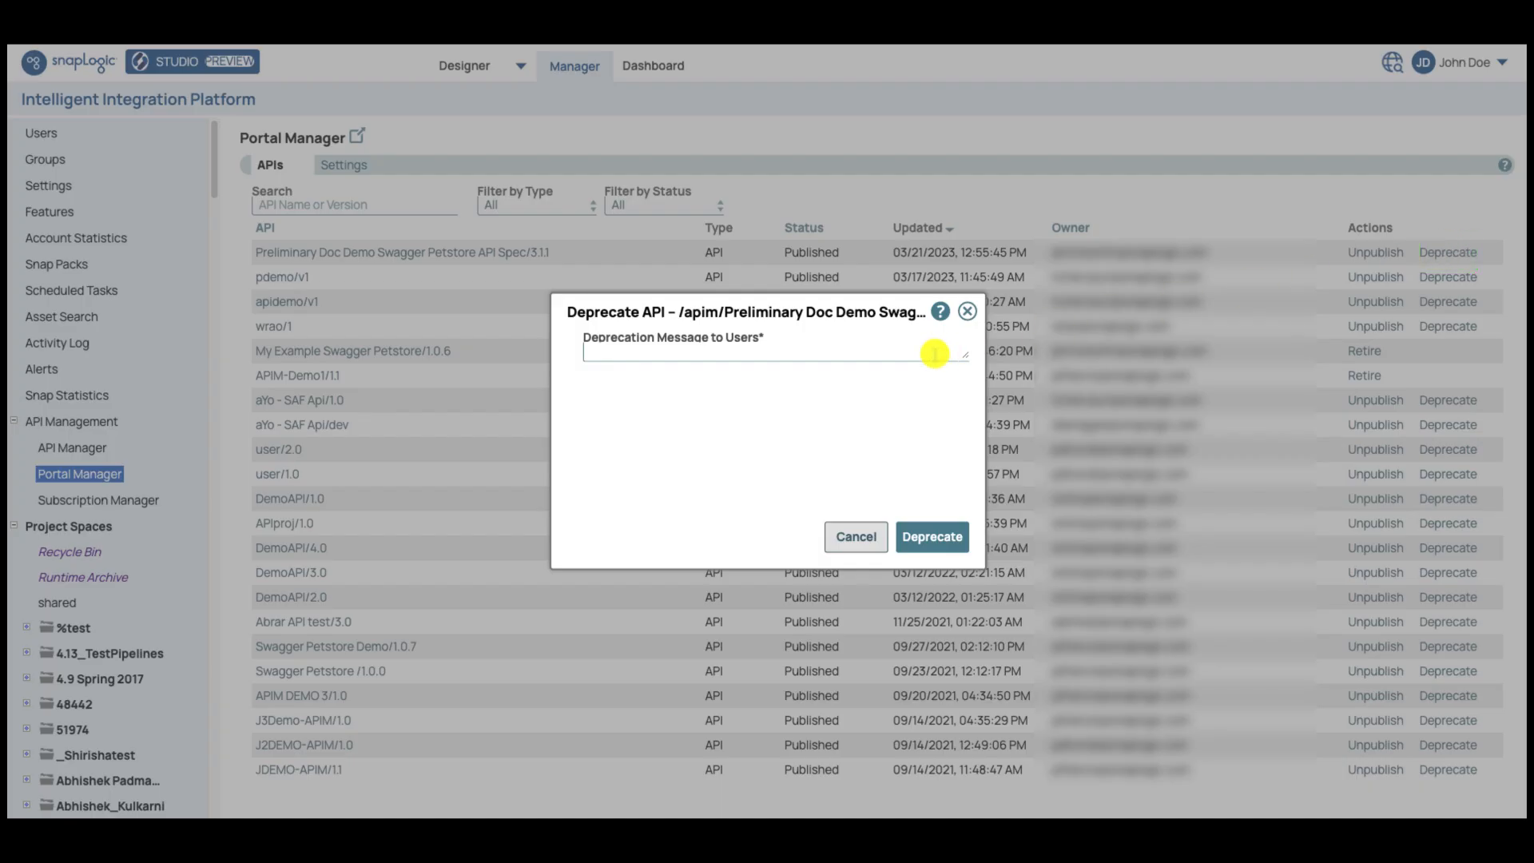
left_click(934, 353)
type("To be ret")
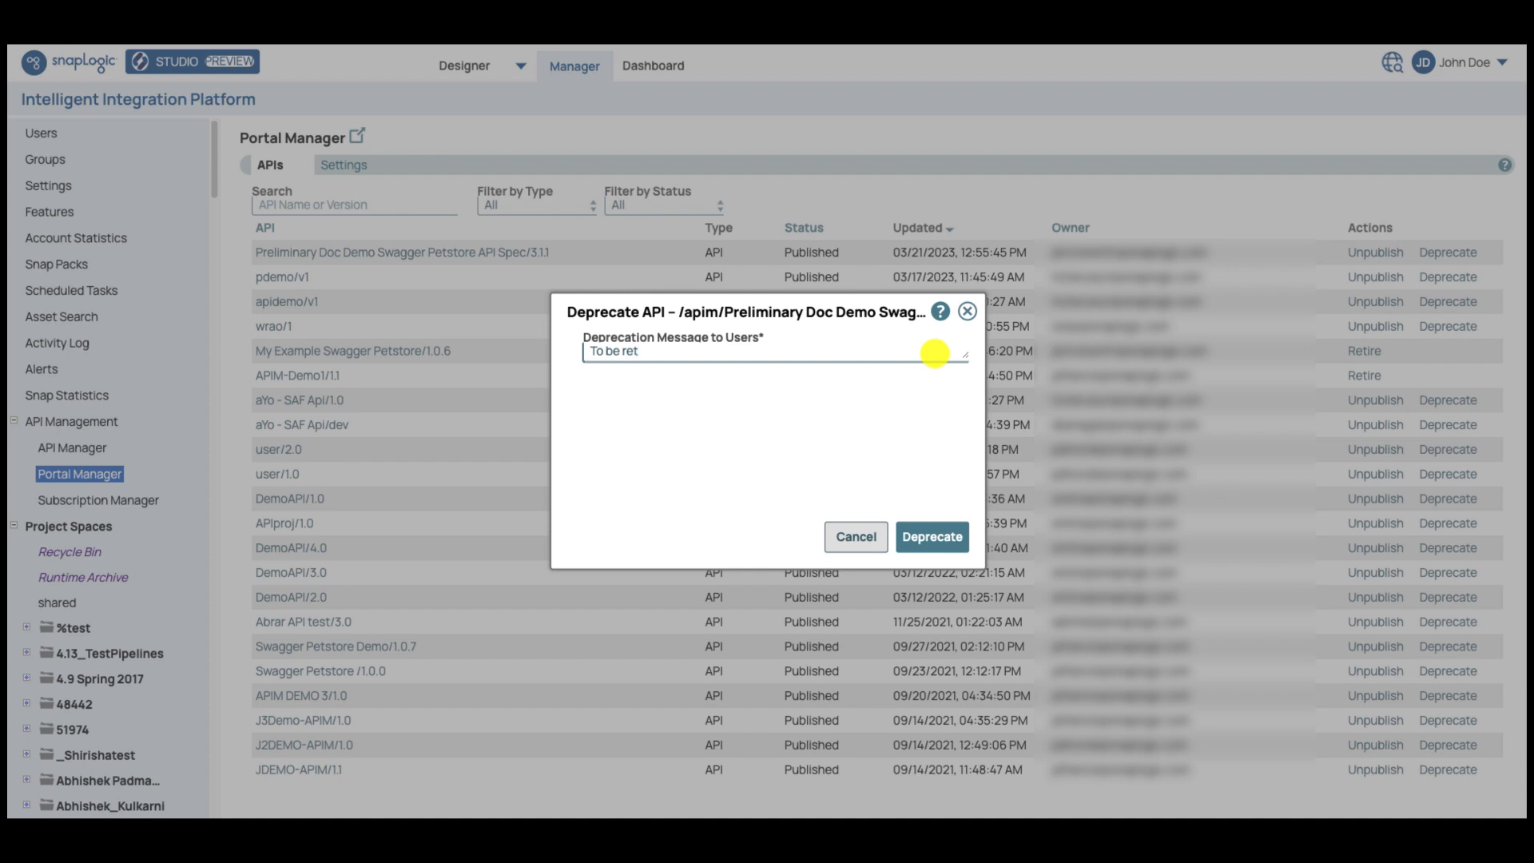
type("ired in 2024")
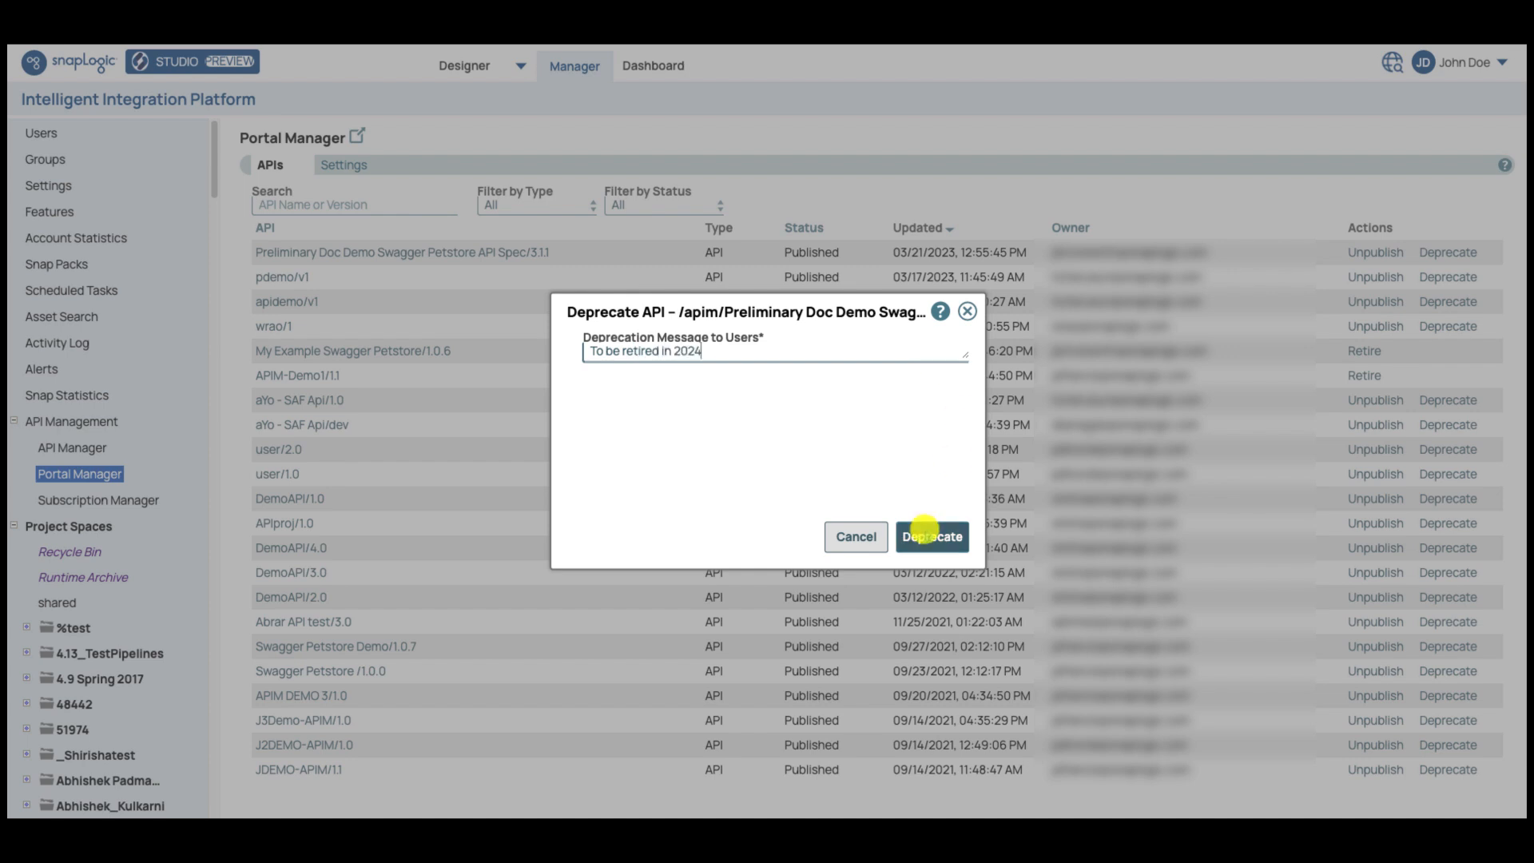
left_click(924, 528)
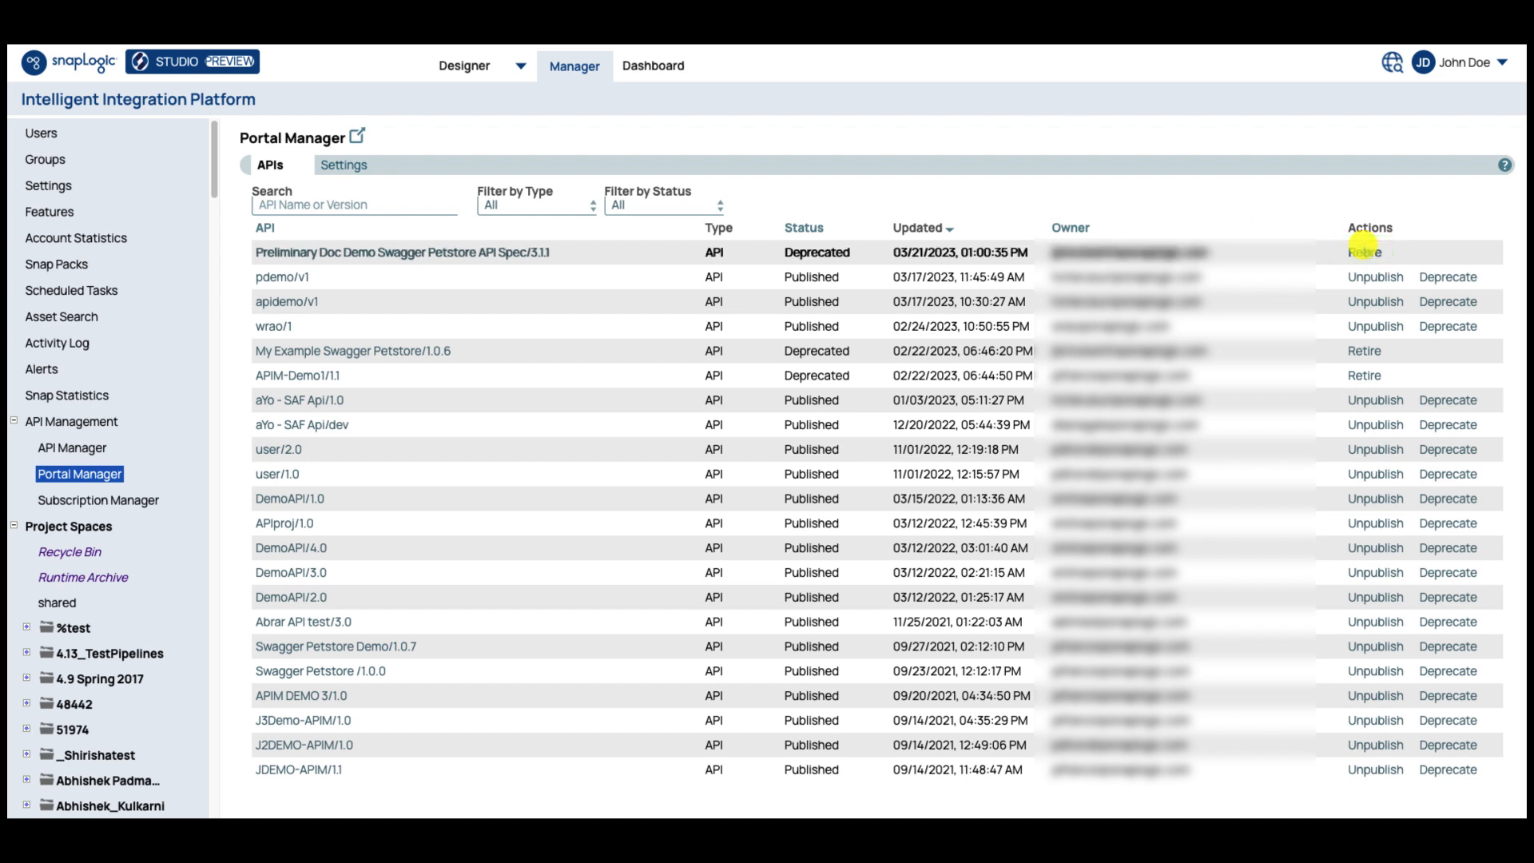
- Retire the deprecated Preliminary Doc Demo Swagger Petstore API Spec/3.1.1 and confirm its permanent retirement
left_click(1364, 250)
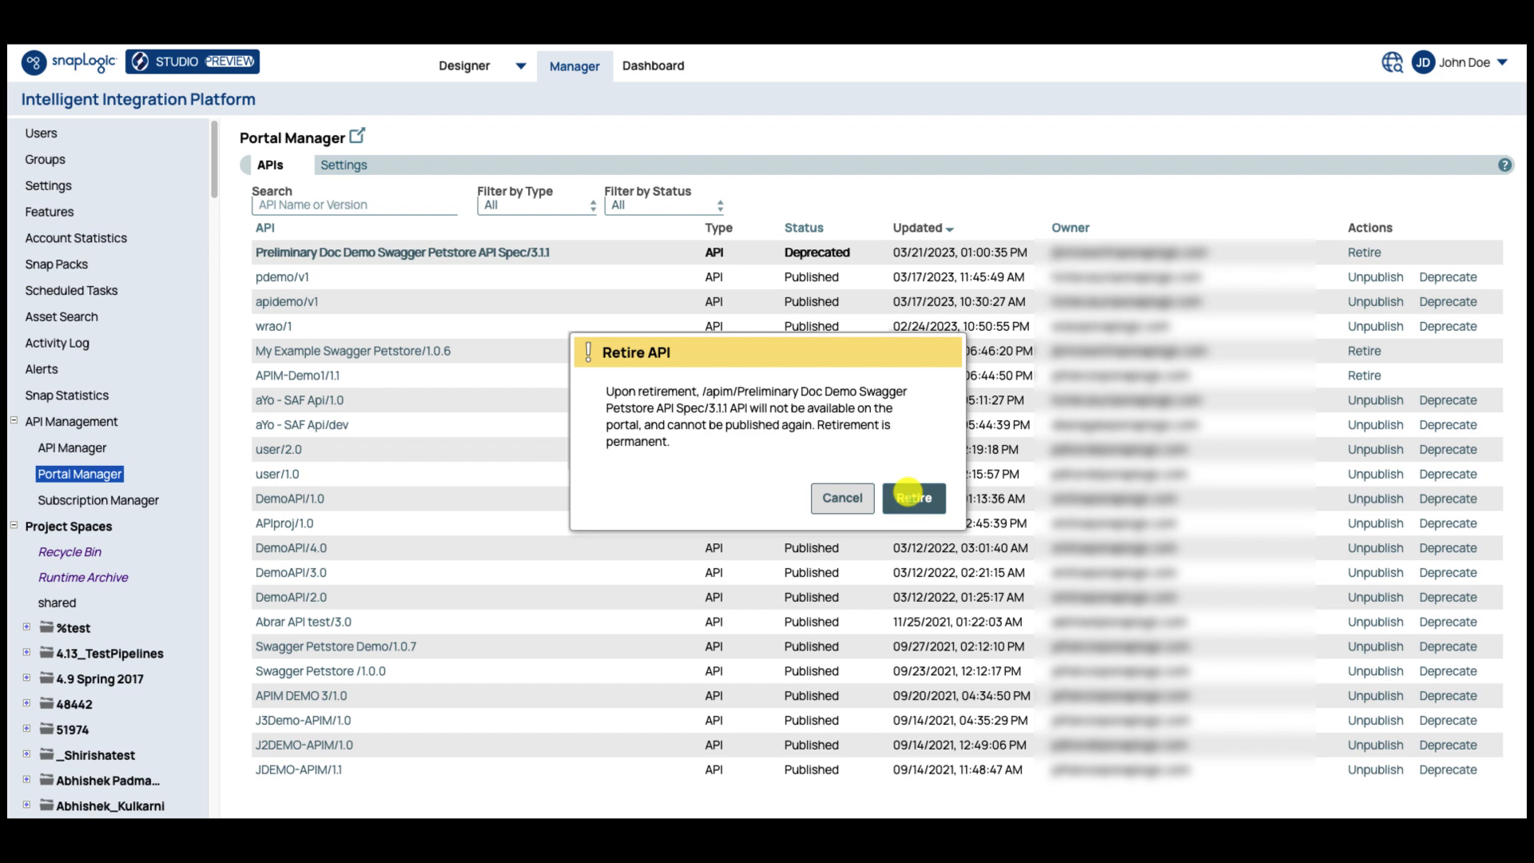
left_click(910, 495)
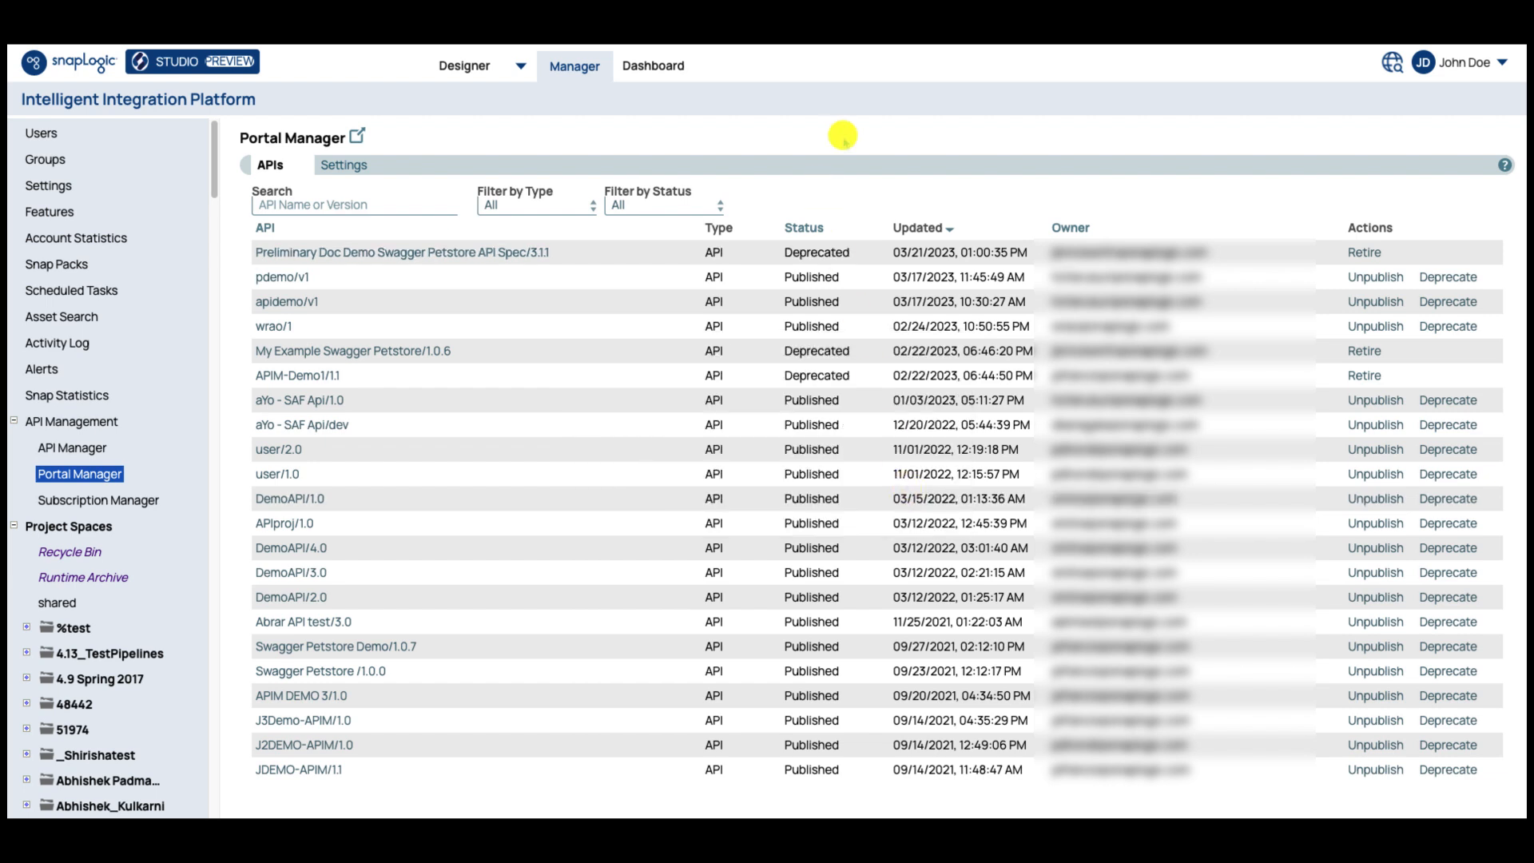